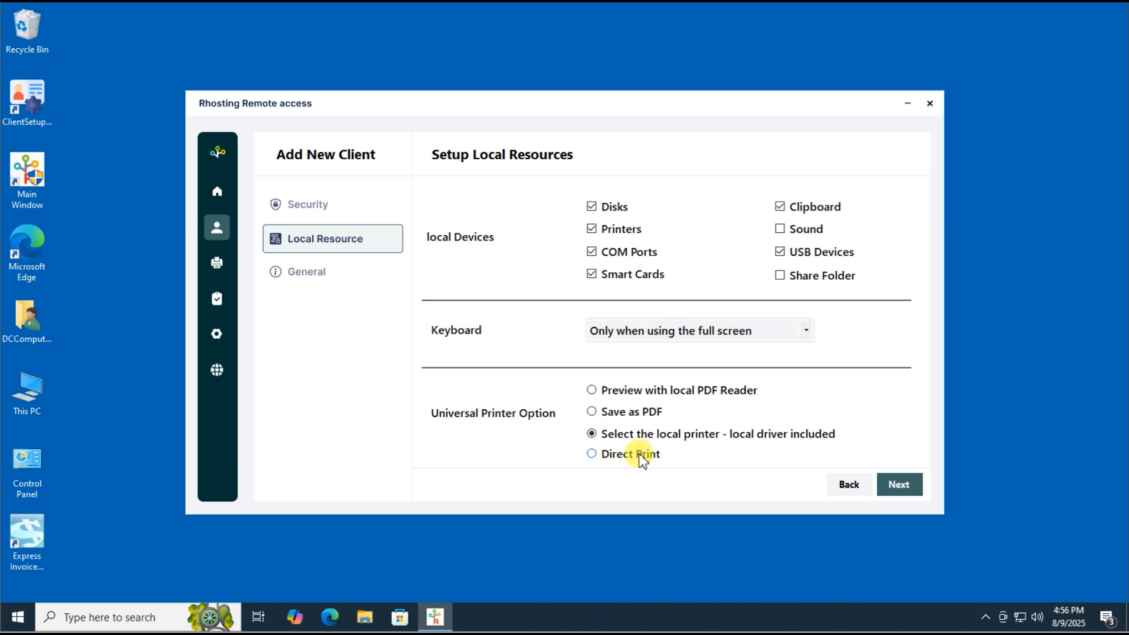
Leave Auto Fill off and enter server address 192.168.1.126 with port number 3389
left_click(899, 486)
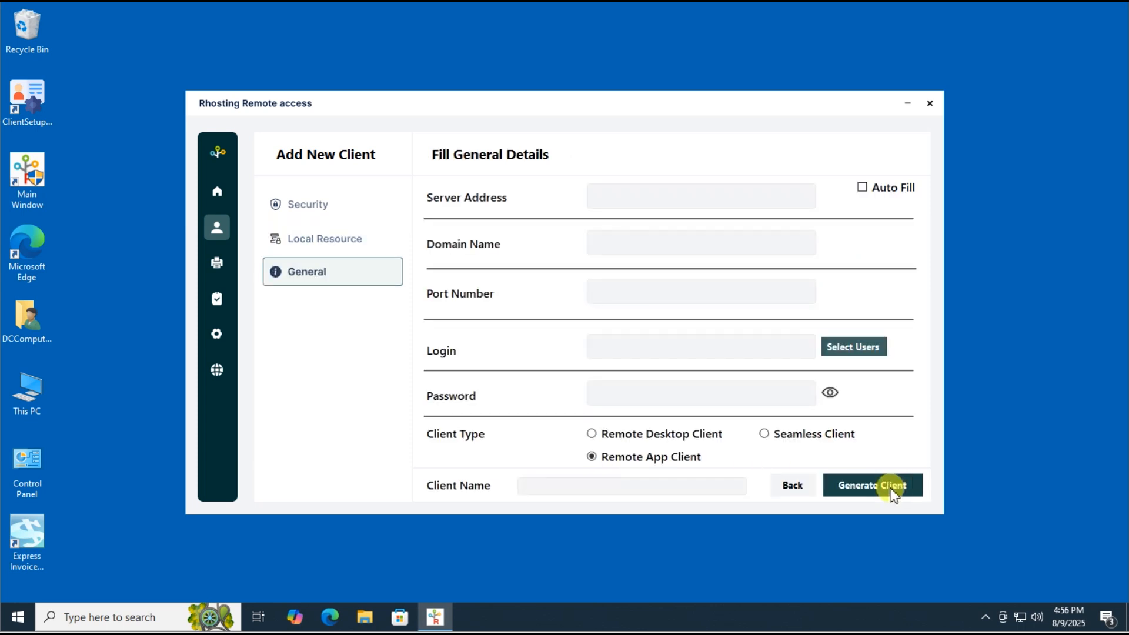
left_click(862, 188)
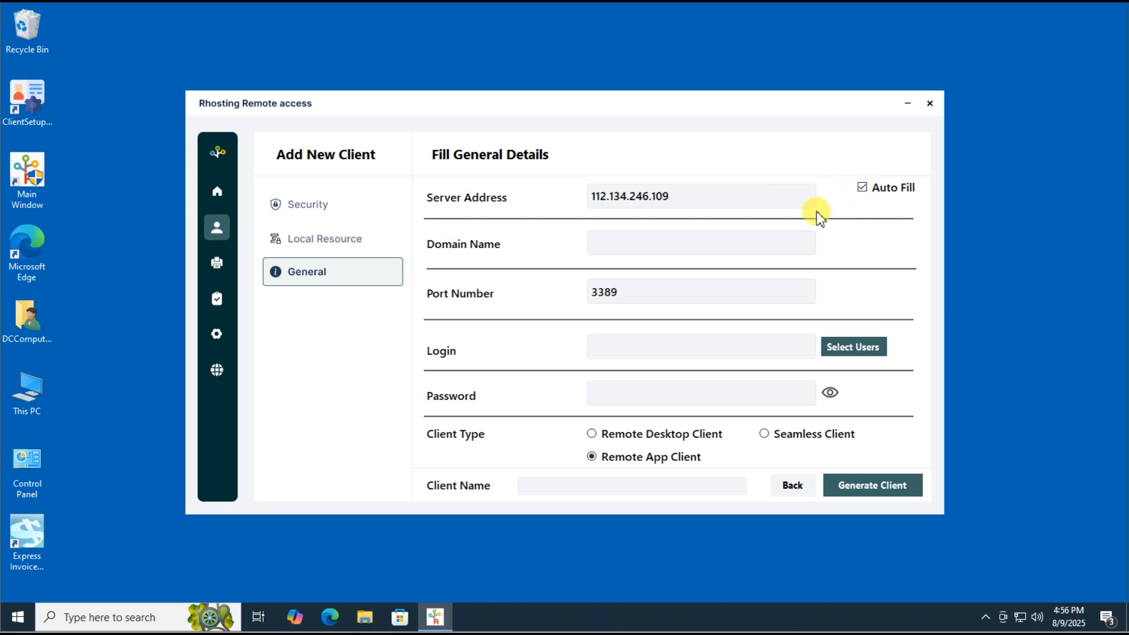
left_click(862, 188)
left_click(862, 189)
left_click(862, 188)
left_click(776, 199)
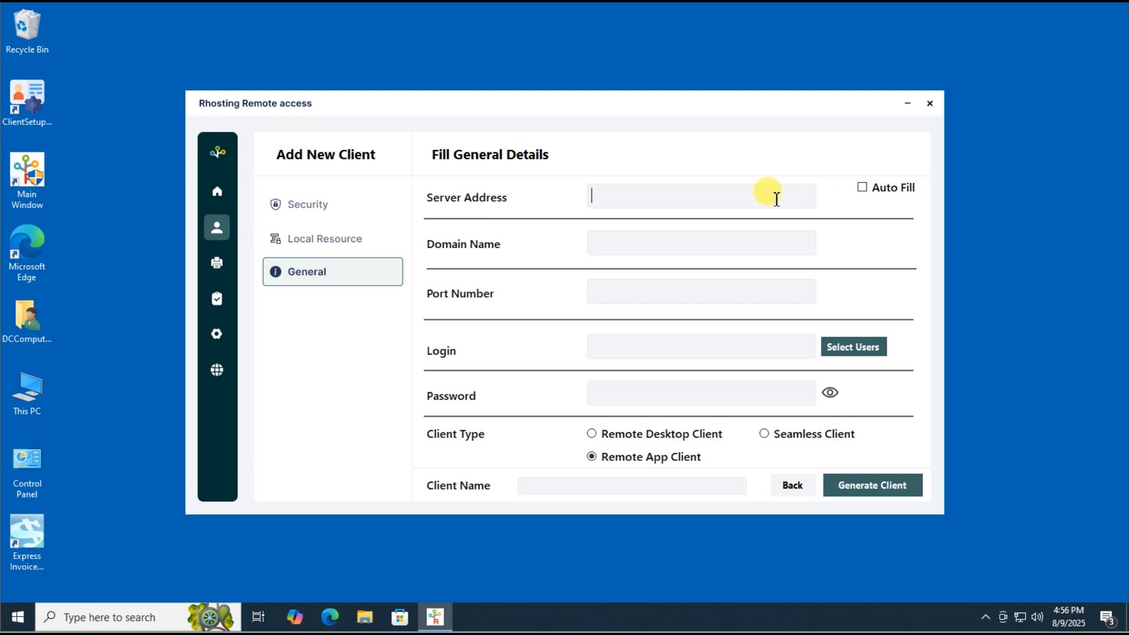
type("192.168.1.126")
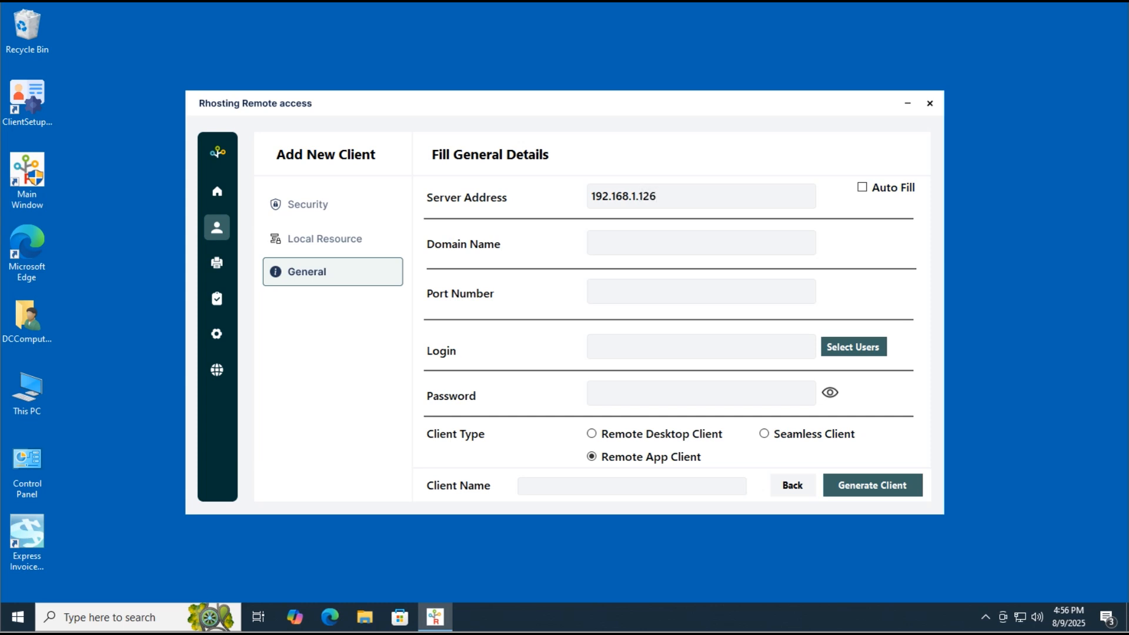
left_click(643, 294)
type("3389")
left_click(651, 344)
Find and select users Test1, Test2 and Test3 through the advanced search, and accept them for the login
left_click(839, 349)
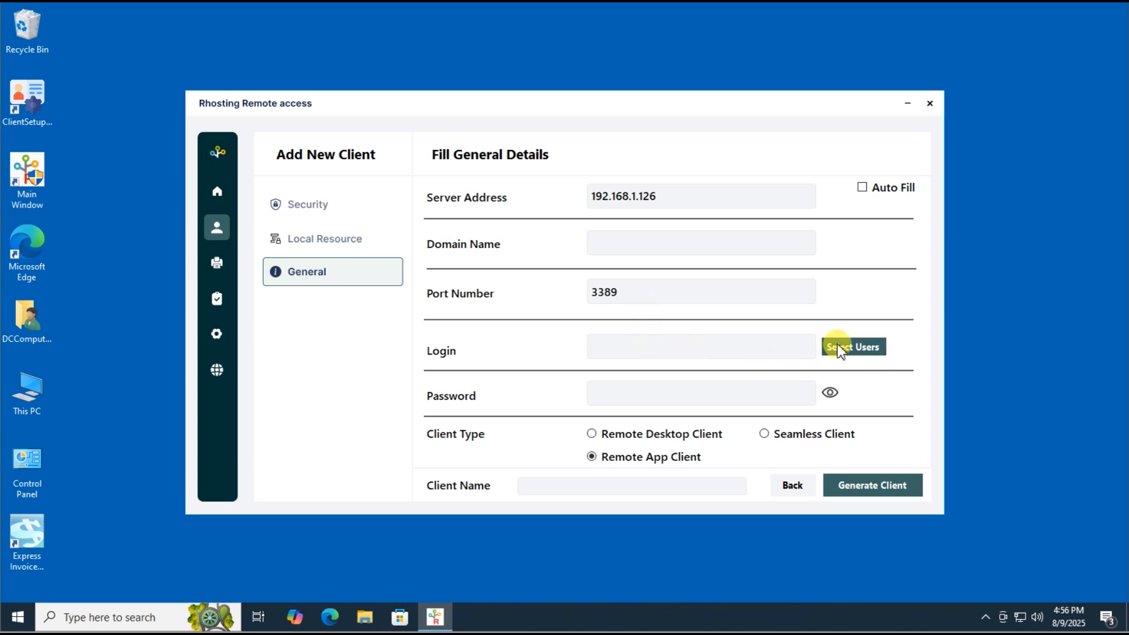
left_click(232, 257)
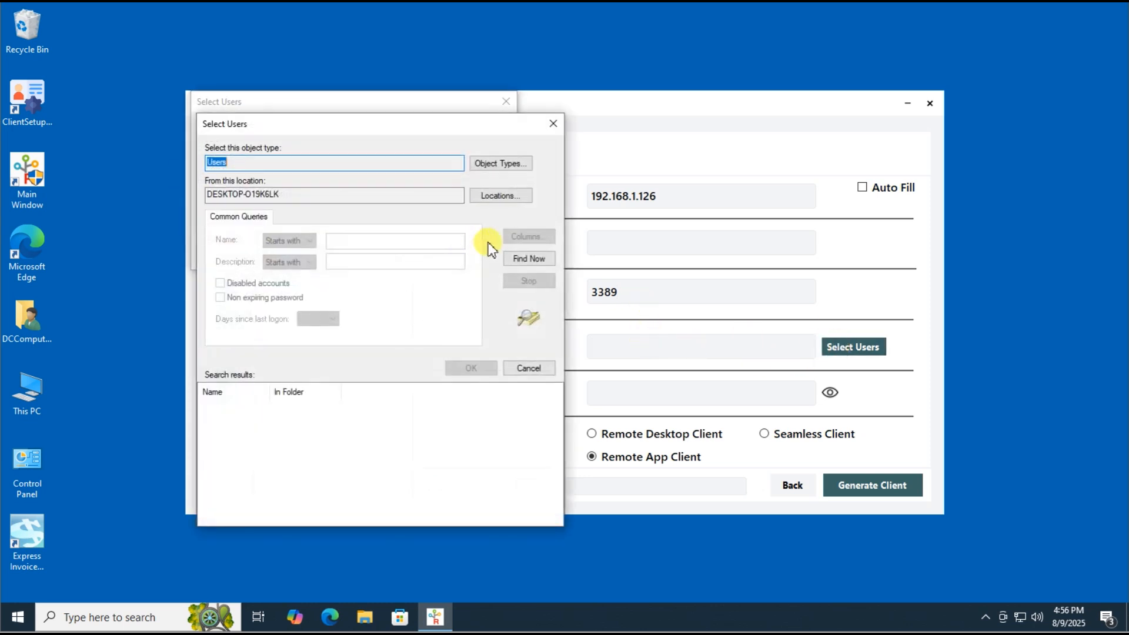
left_click(521, 258)
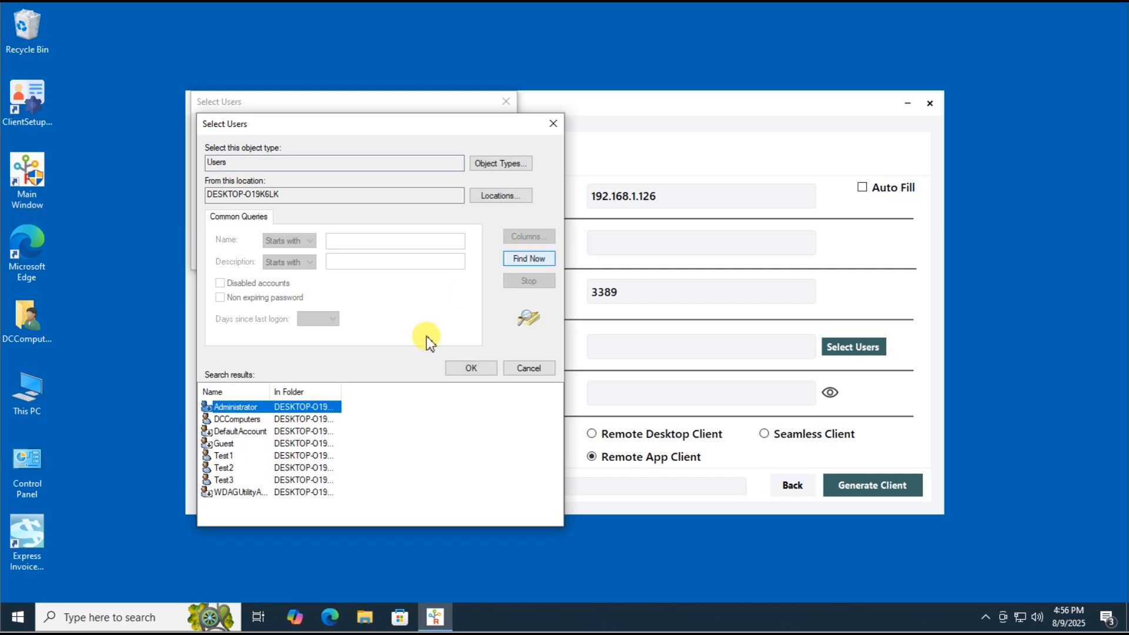
left_click(224, 457)
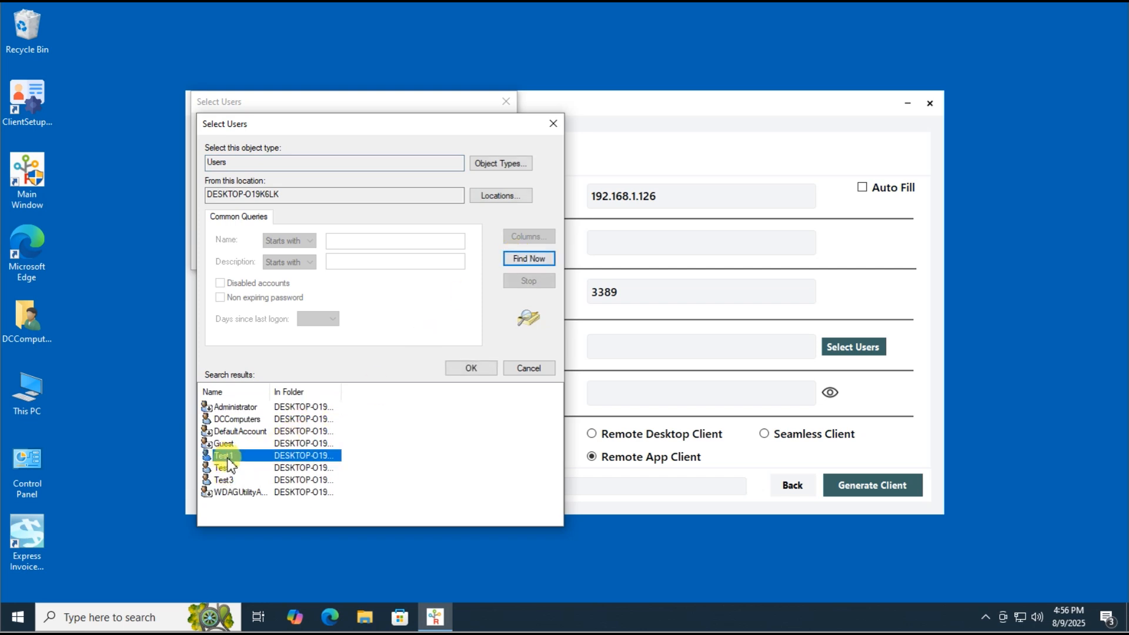
left_click(226, 469, "ctrl")
left_click(225, 481, "ctrl")
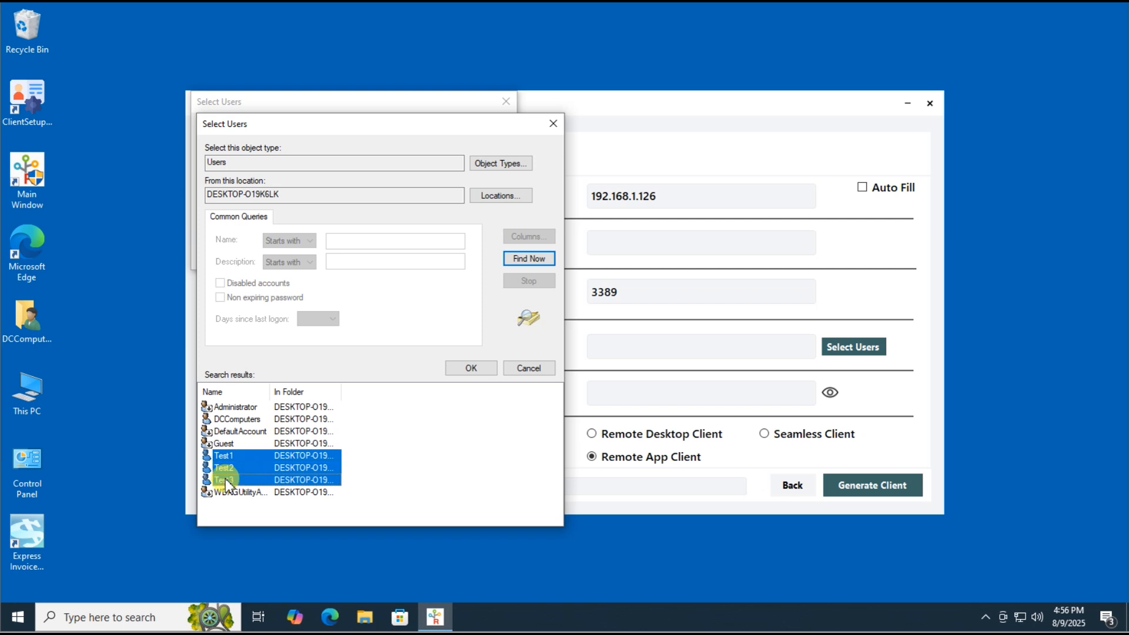
left_click(457, 370)
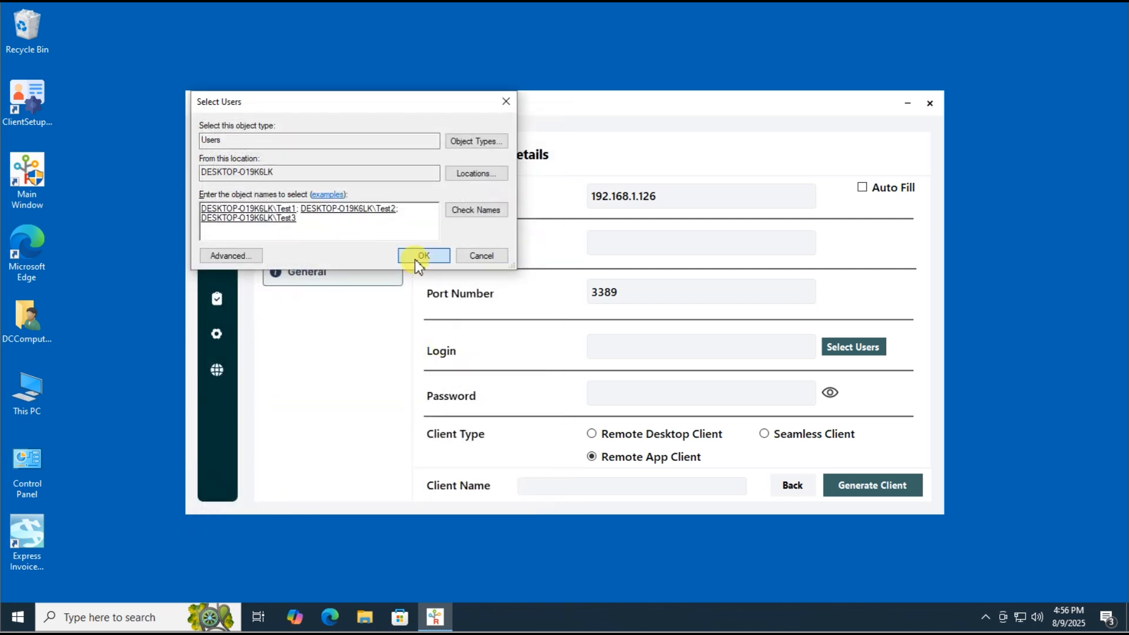
left_click(422, 254)
Enter the client password, then generate the client and save its User_Logins folder to the Desktop
left_click(609, 398)
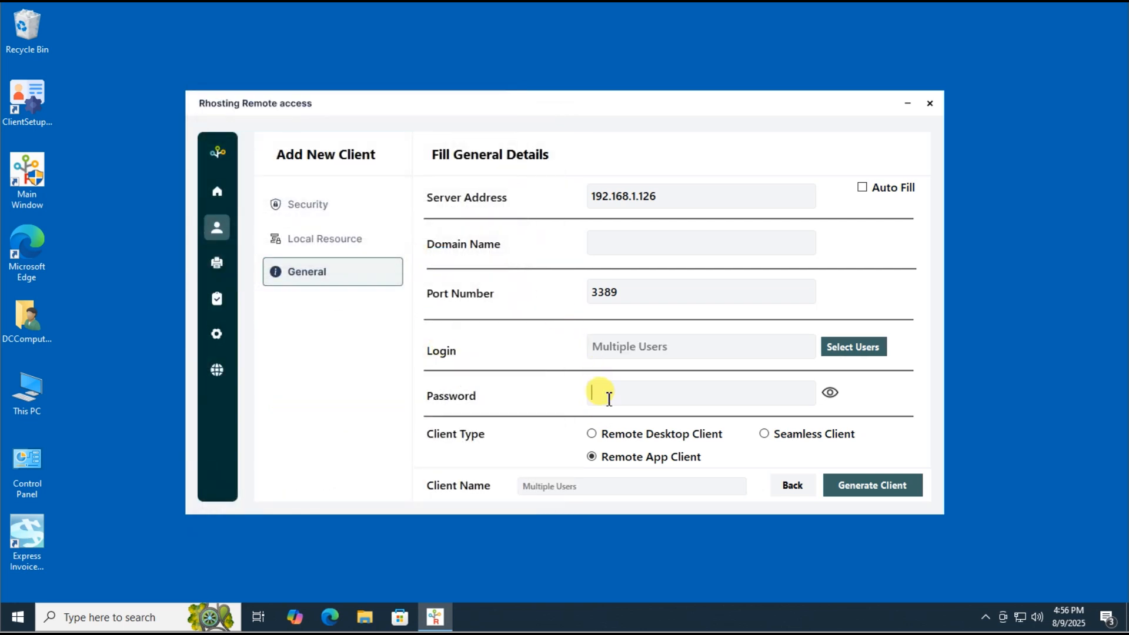
type("123456")
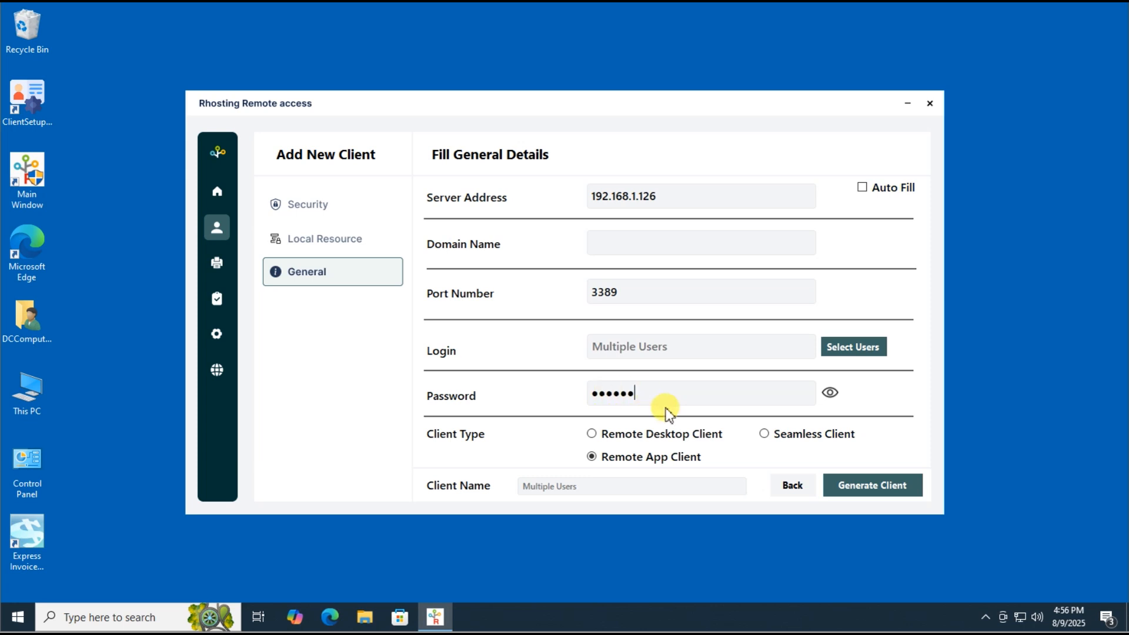
left_click(853, 497)
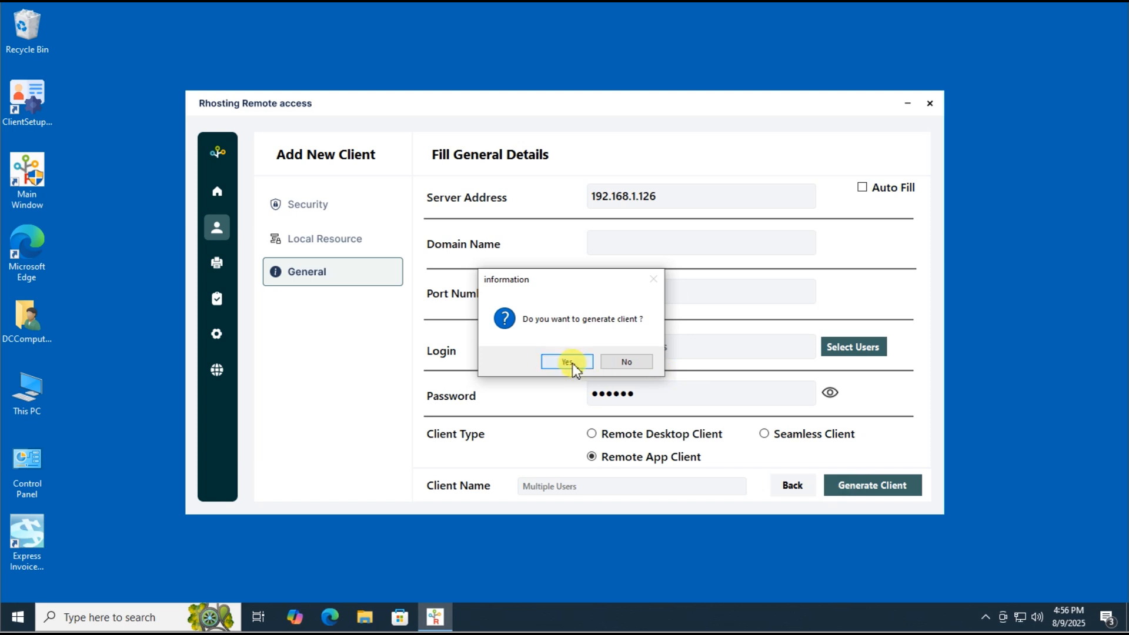
left_click(575, 362)
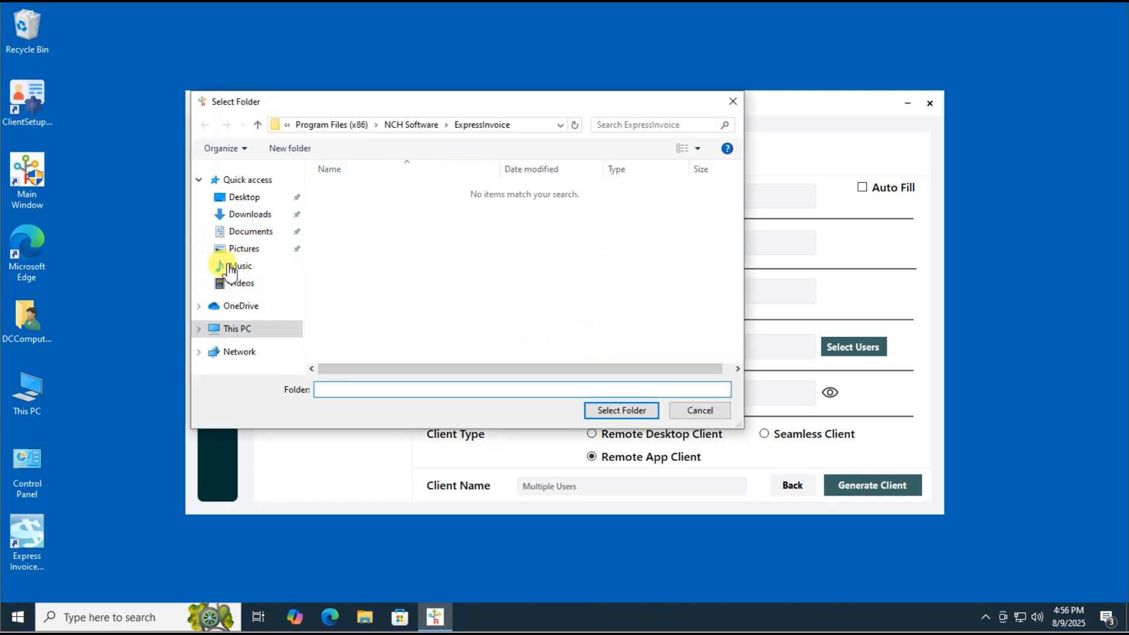
left_click(242, 199)
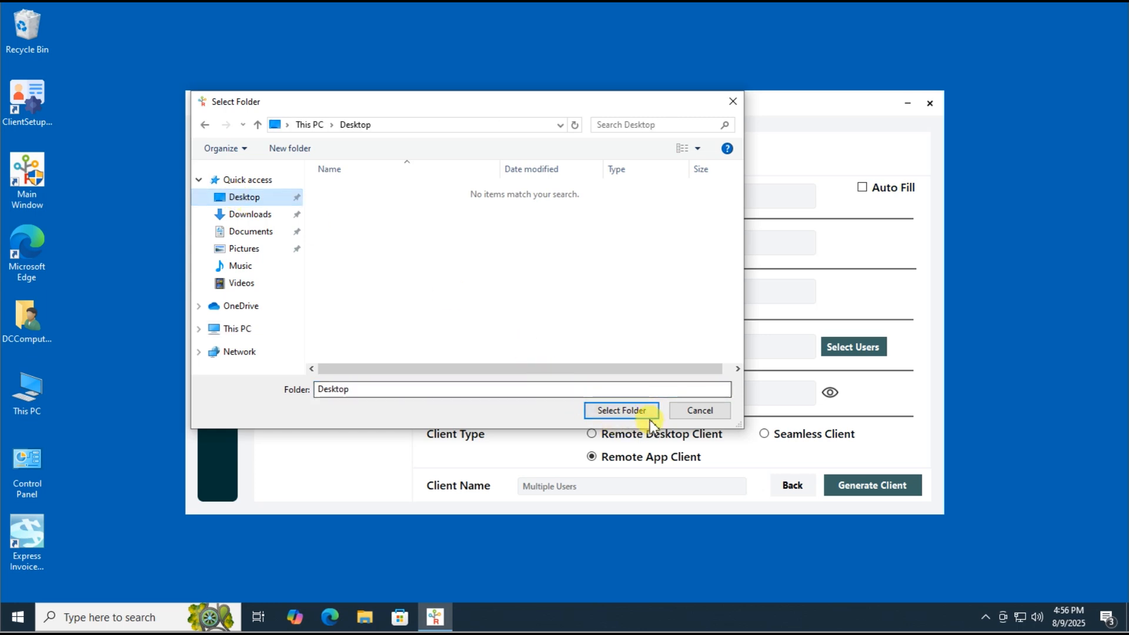
left_click(621, 410)
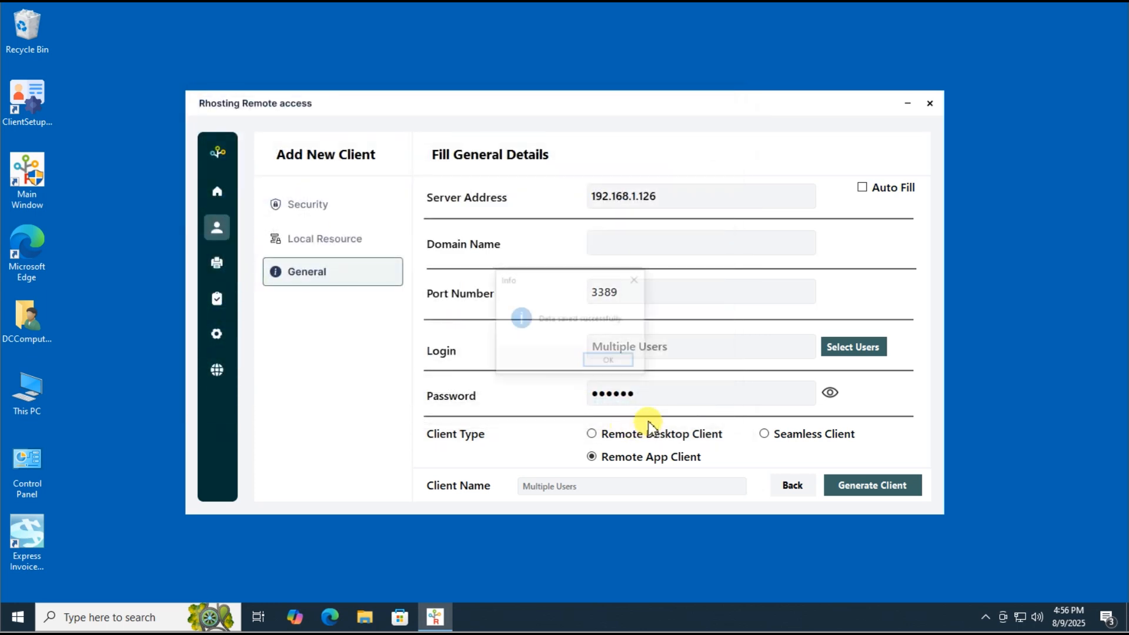
left_click(609, 361)
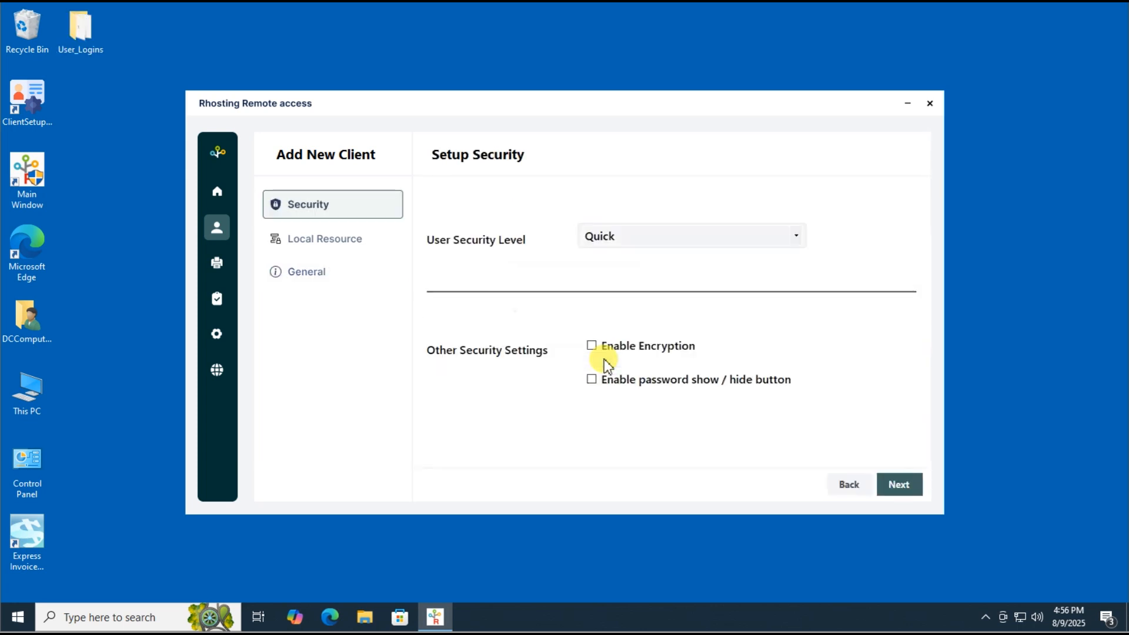
Open the User_Logins folder on the Desktop and select the Test1 client file
left_click(81, 49)
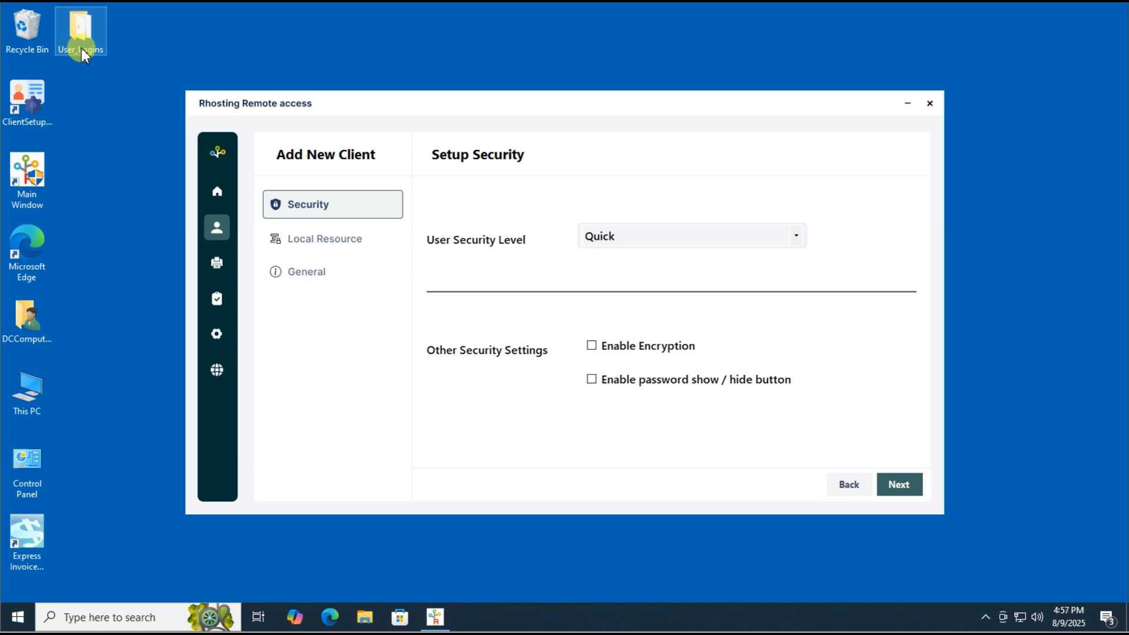
double_click(82, 49)
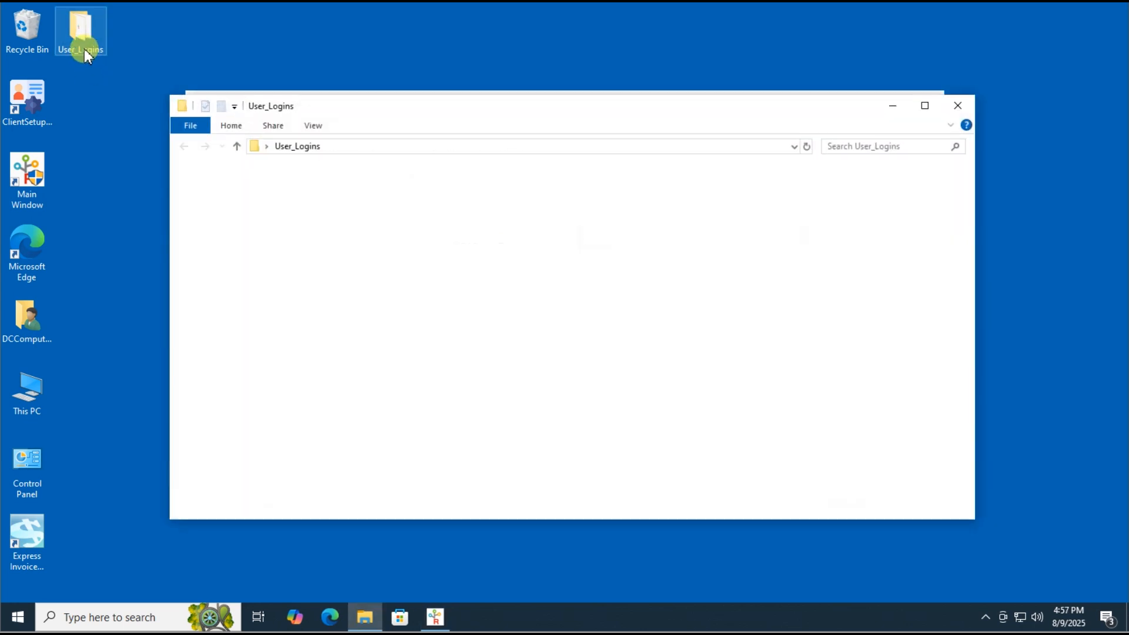
left_click(321, 190)
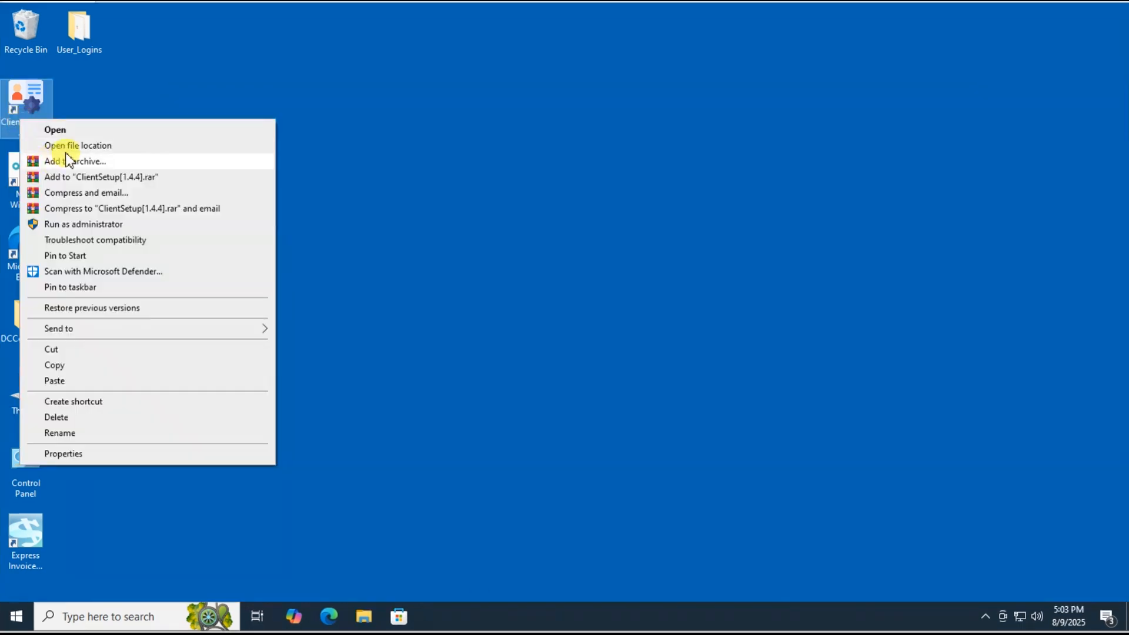
Copy the ClientSetup[1.4.4] installer from its file location and return to User_Logins
left_click(72, 147)
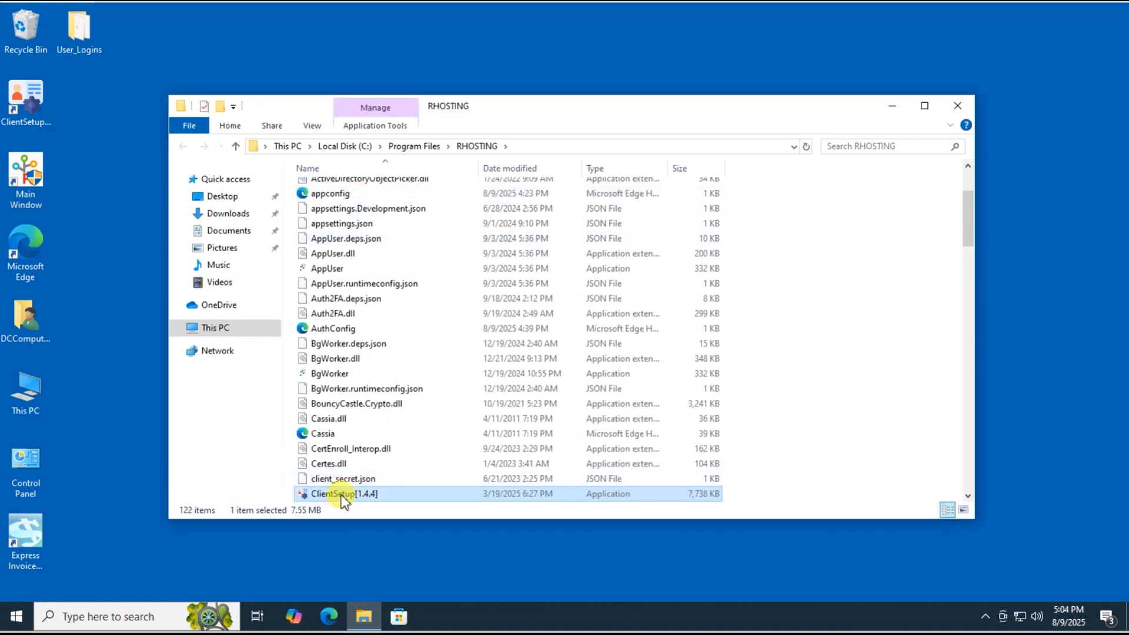
right_click(344, 494)
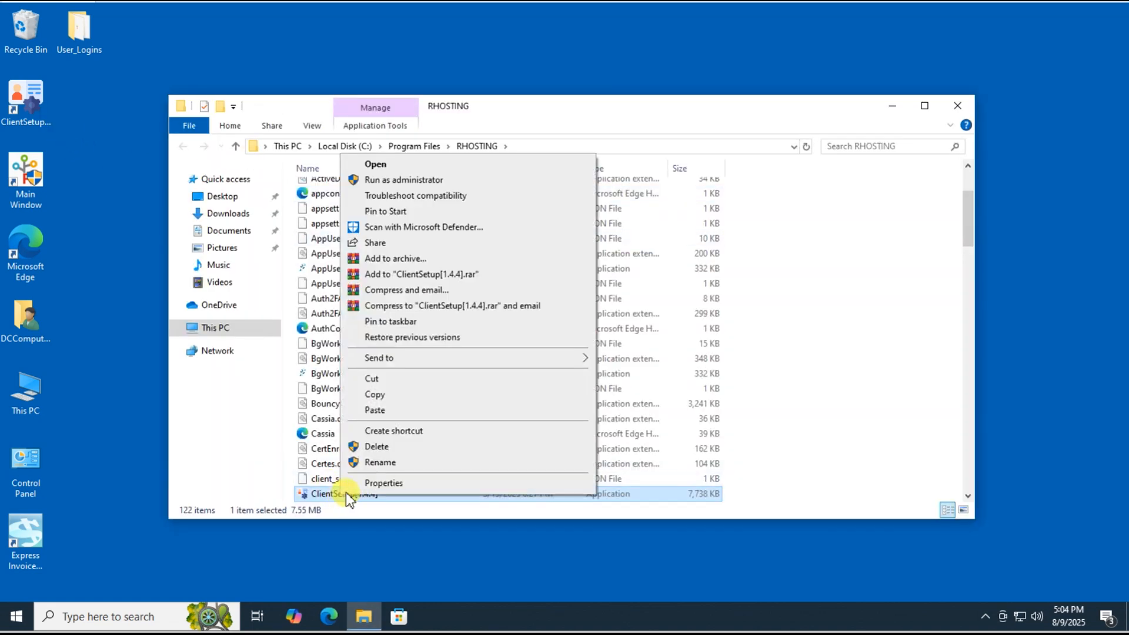
left_click(377, 397)
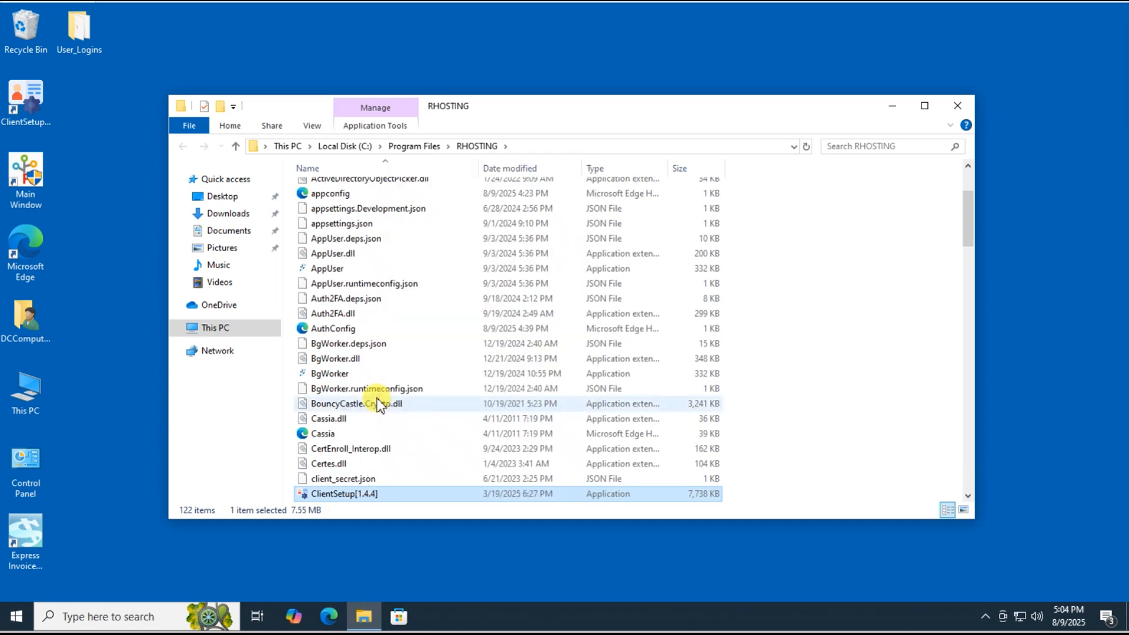
left_click(93, 42)
double_click(93, 40)
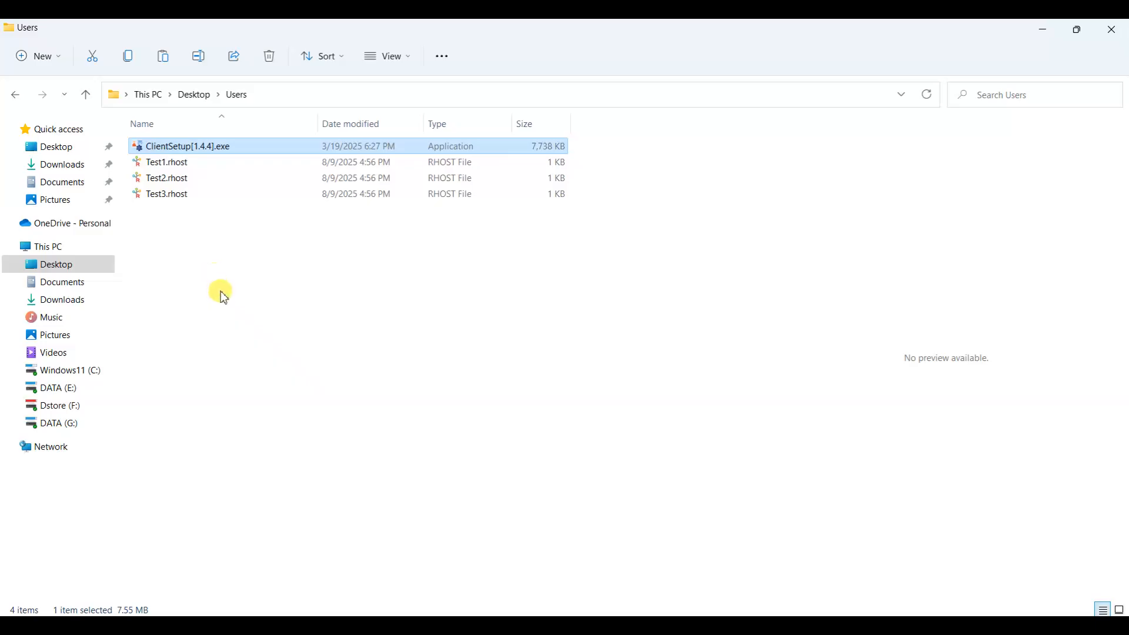
Run ClientSetup[1.4.4].exe from the Desktop Users folder to install the client
key("Return")
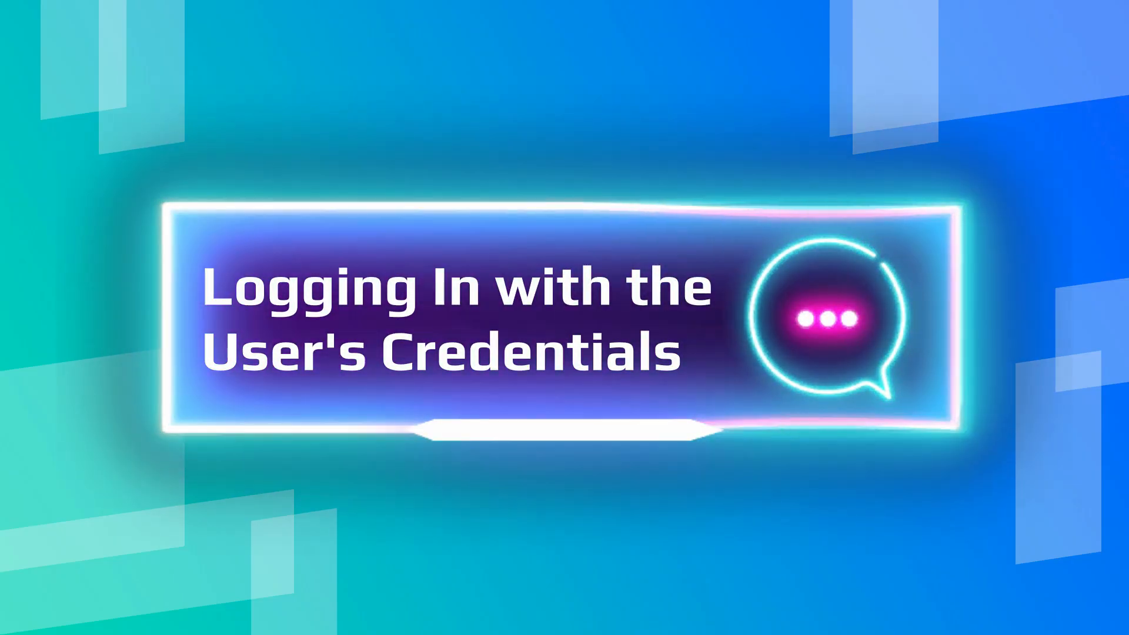
left_click(164, 177)
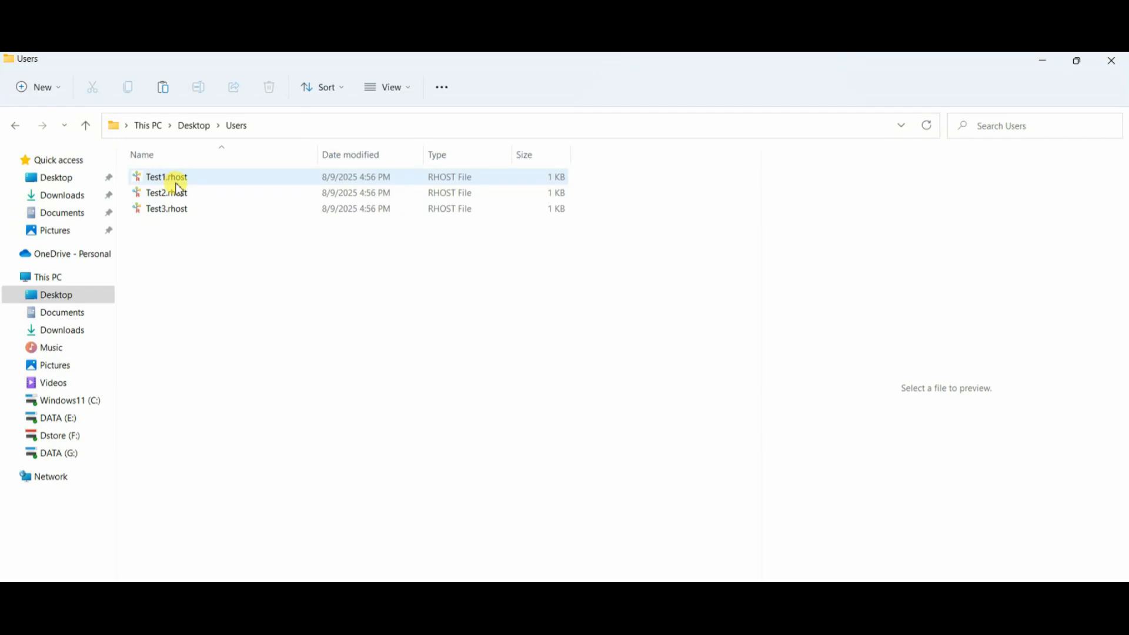
Open Test1.rhost, keep its print mode set to Print in Settings, and connect
double_click(180, 181)
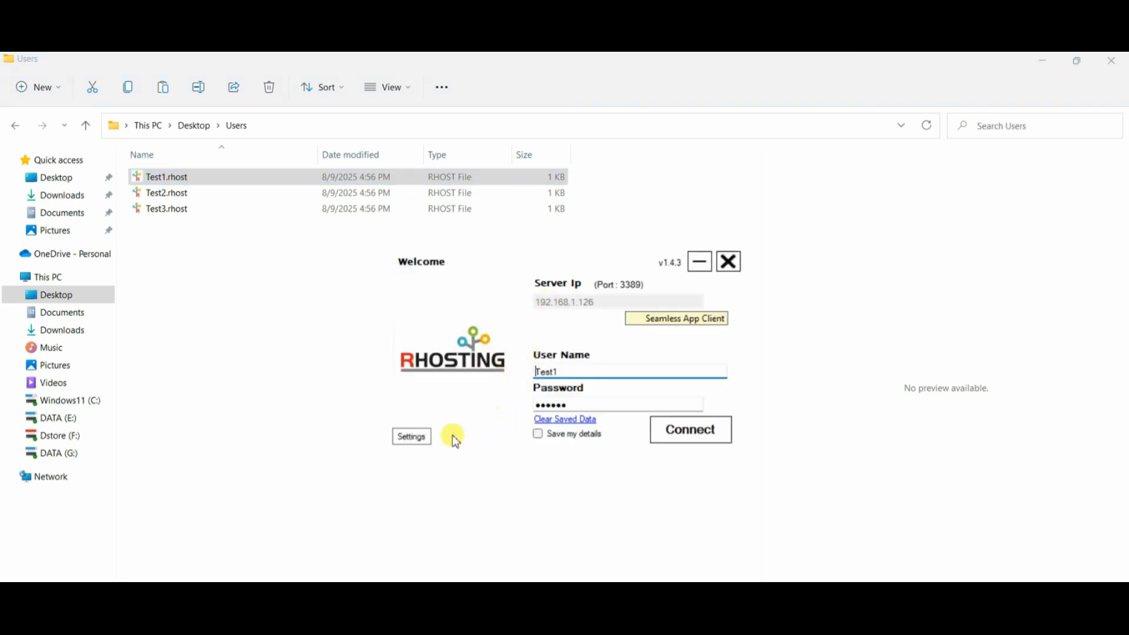
left_click(419, 441)
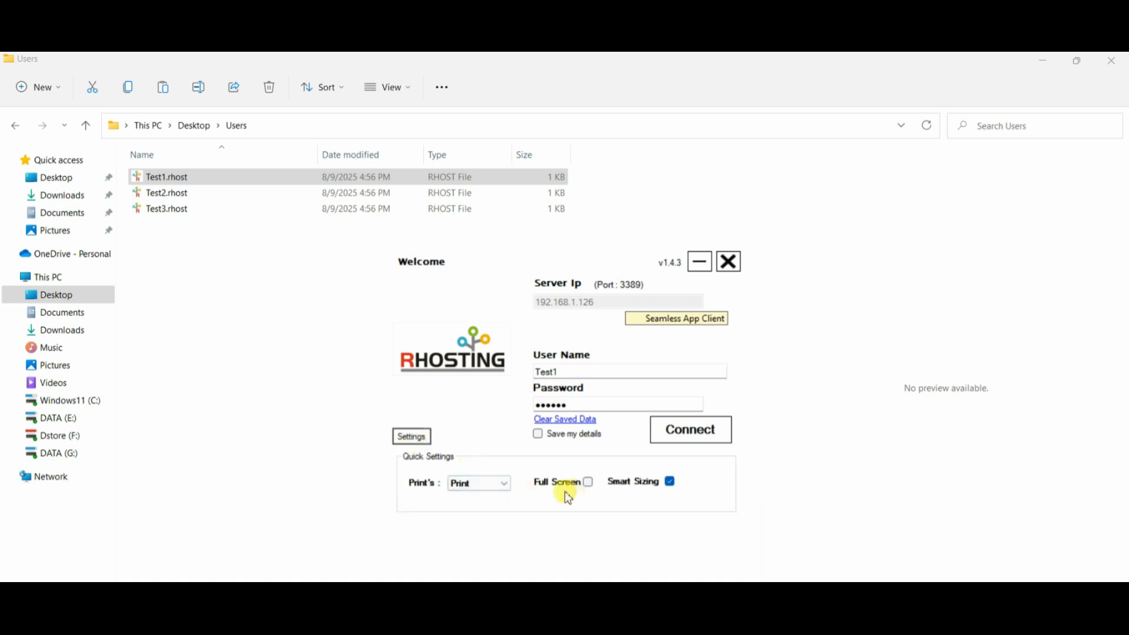
left_click(505, 486)
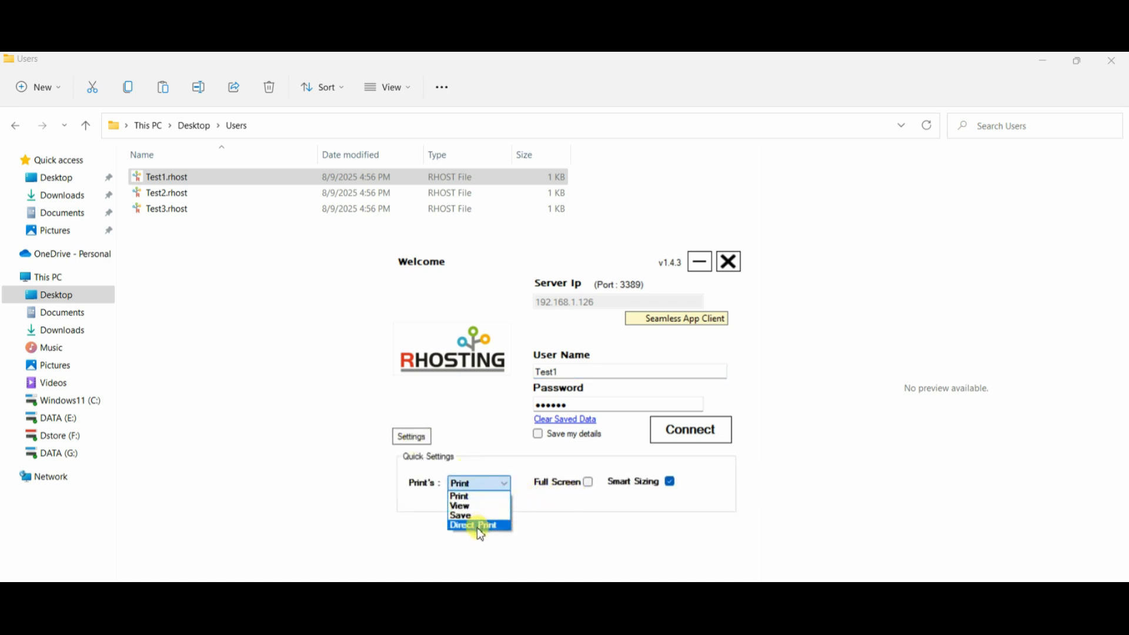
left_click(471, 468)
left_click(696, 434)
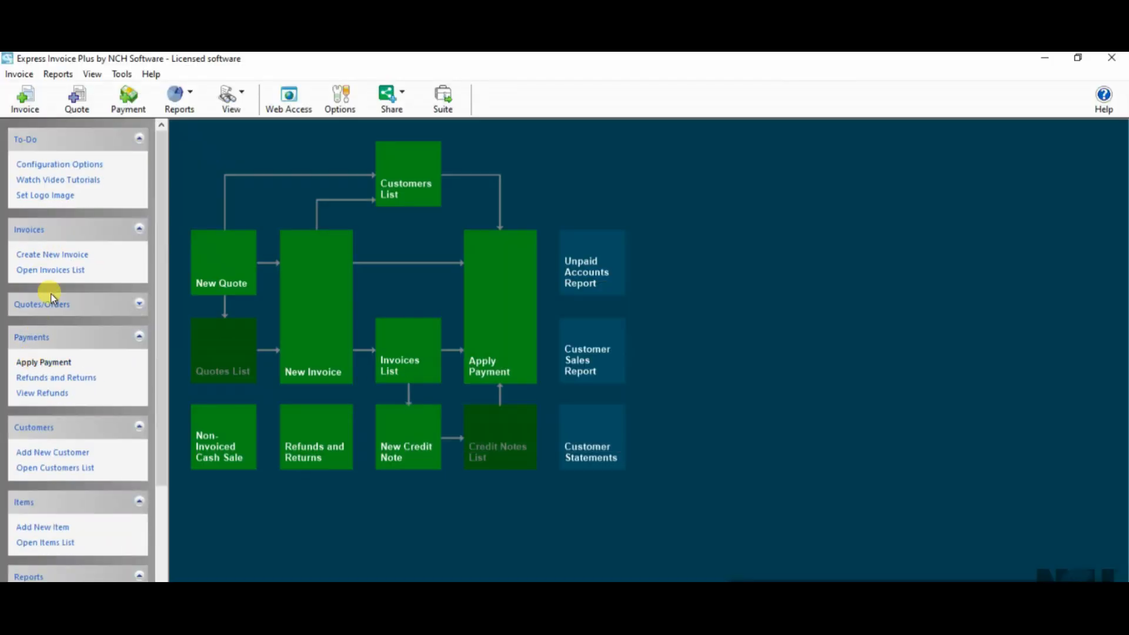
Start a new invoice for customer Test with lines test at $5,522, test2 and test3
left_click(61, 252)
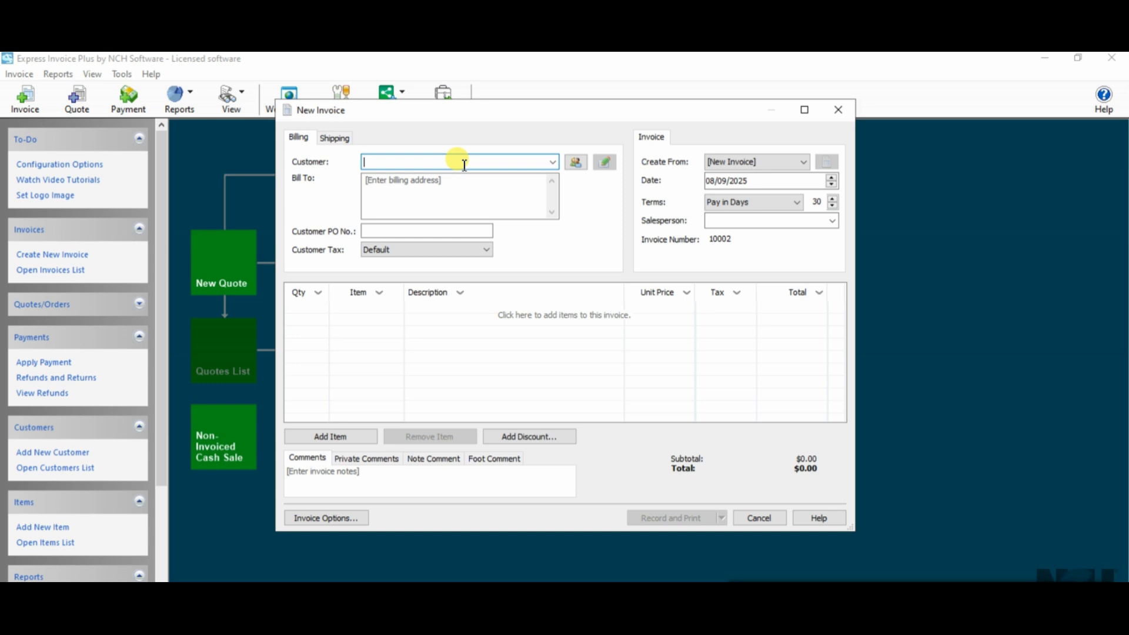
type("Test")
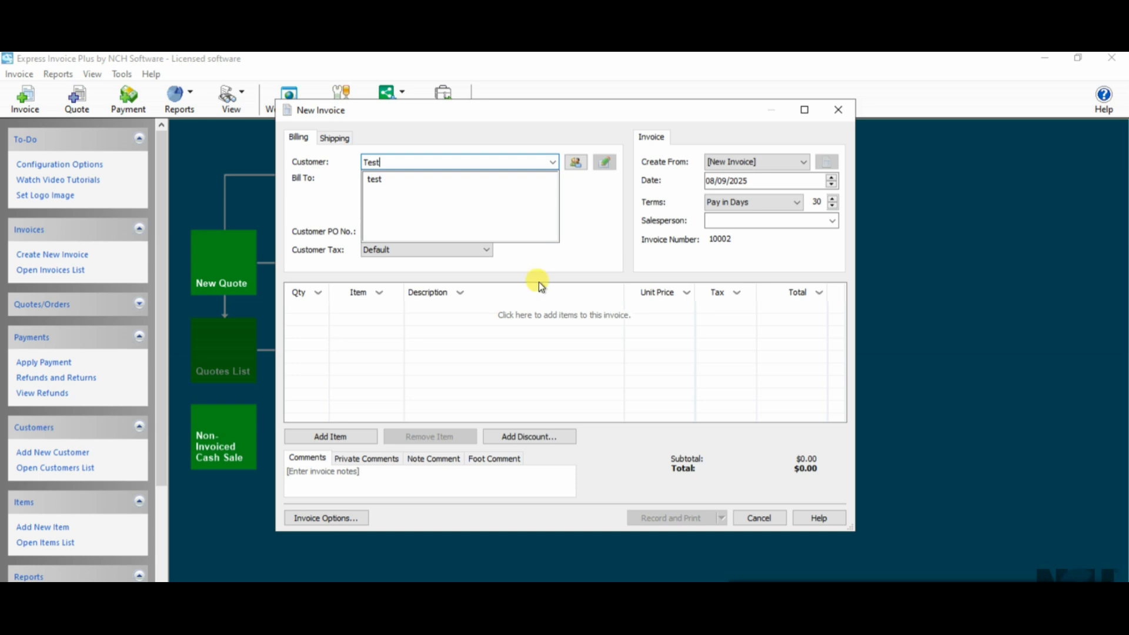
left_click(512, 313)
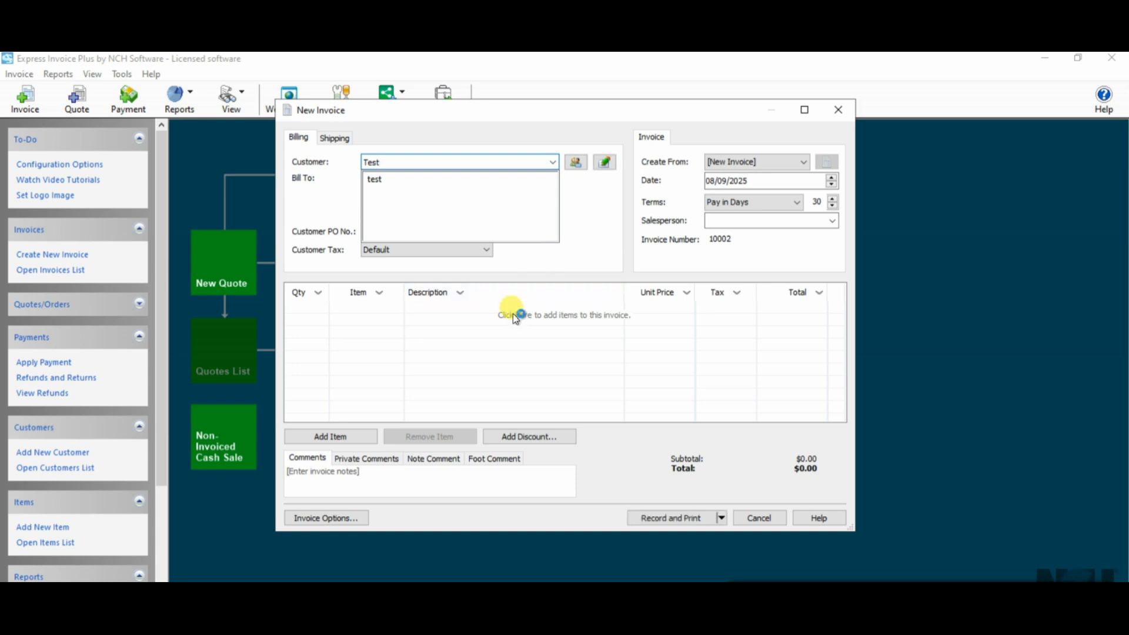
type("test")
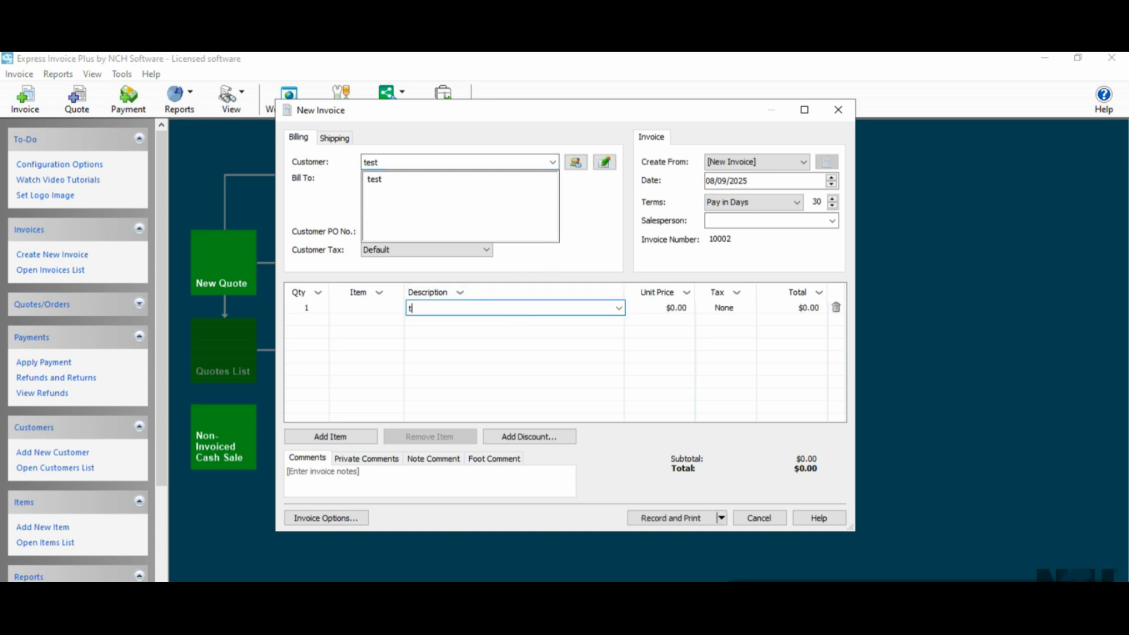
left_click(683, 307)
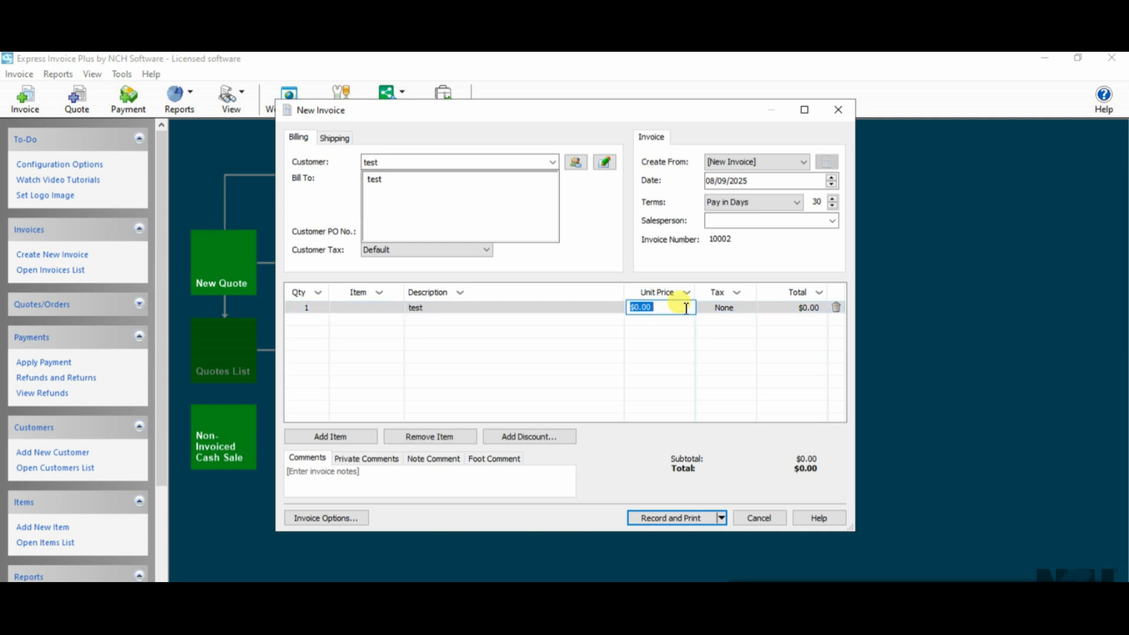
type("5522")
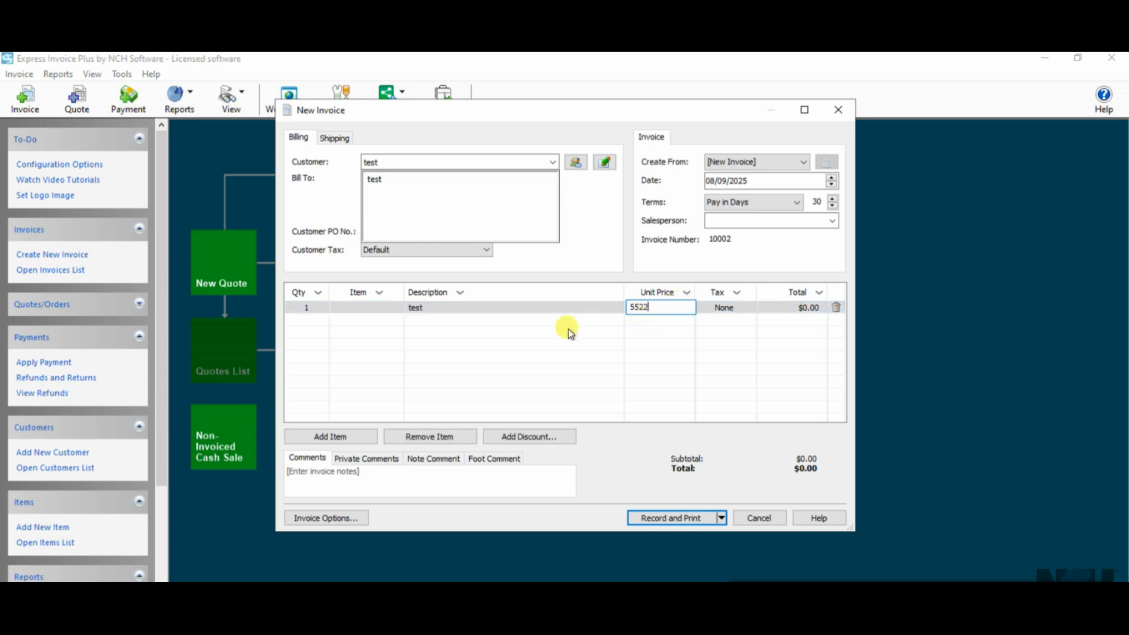
left_click(482, 327)
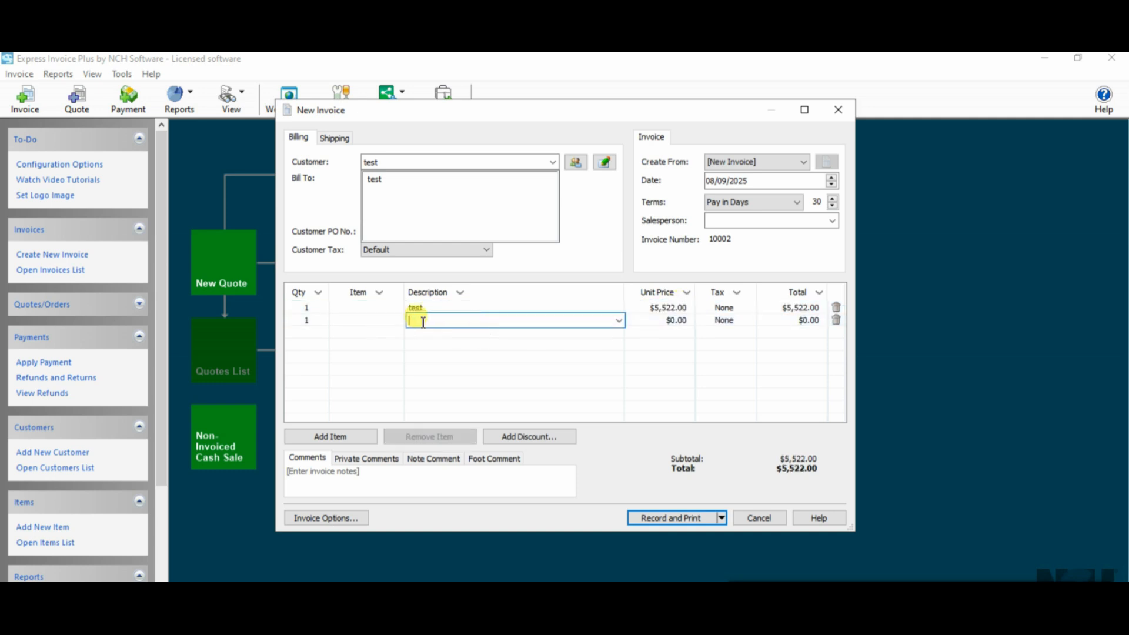
type("test2")
left_click(518, 332)
type("test3")
Price test2 at $70 and test3 at $22, then delete the empty fourth line
left_click(678, 334)
left_click(679, 321)
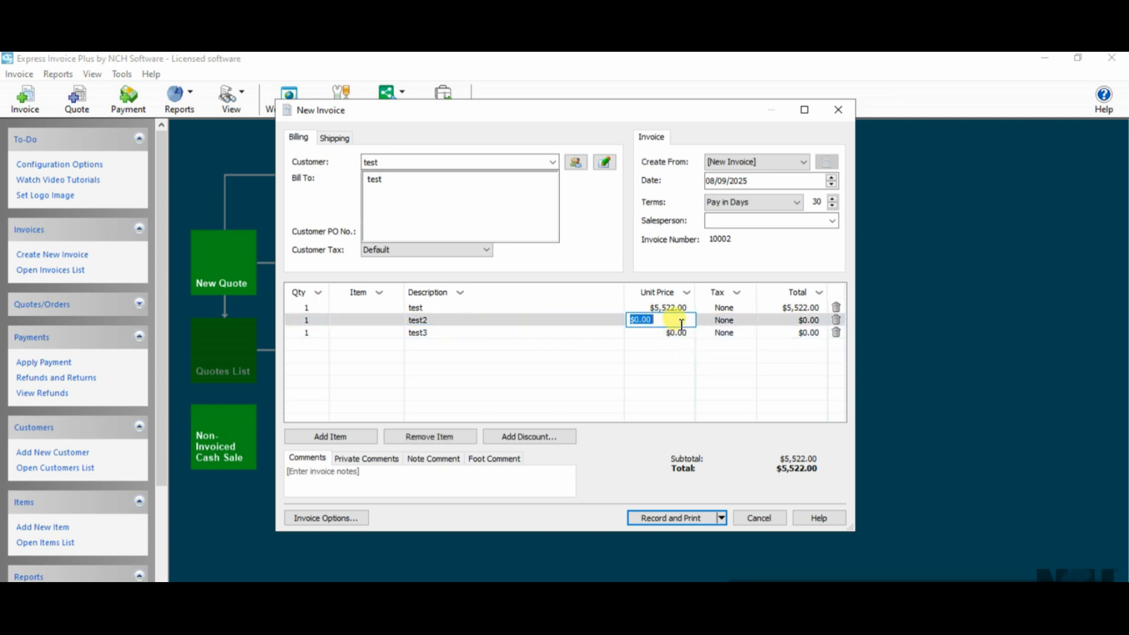
type("70")
left_click(677, 335)
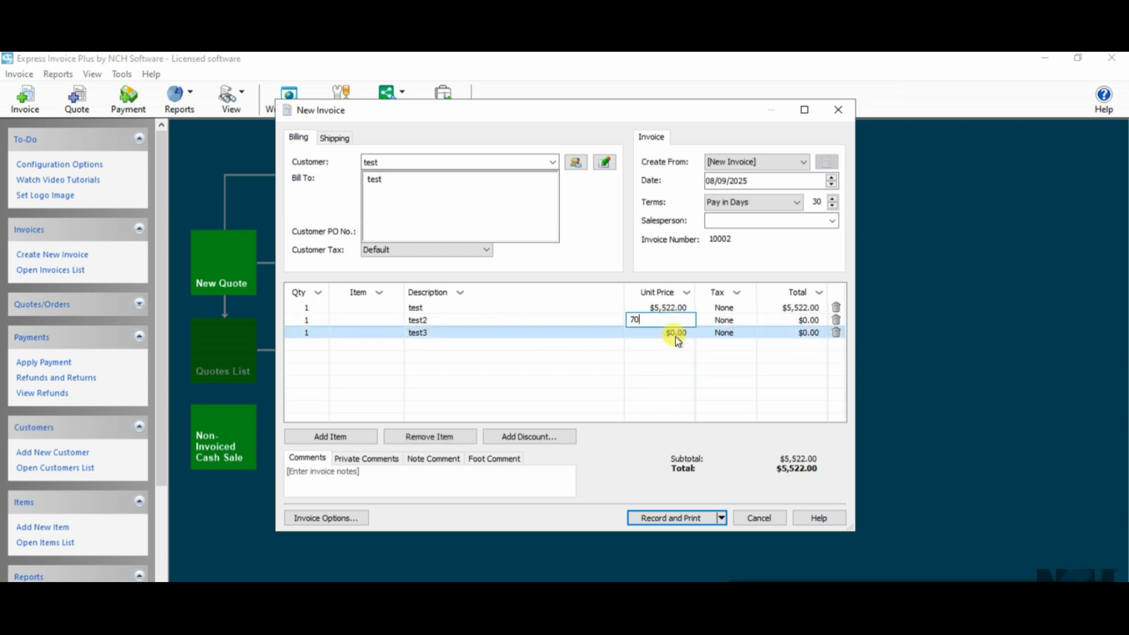
type("22")
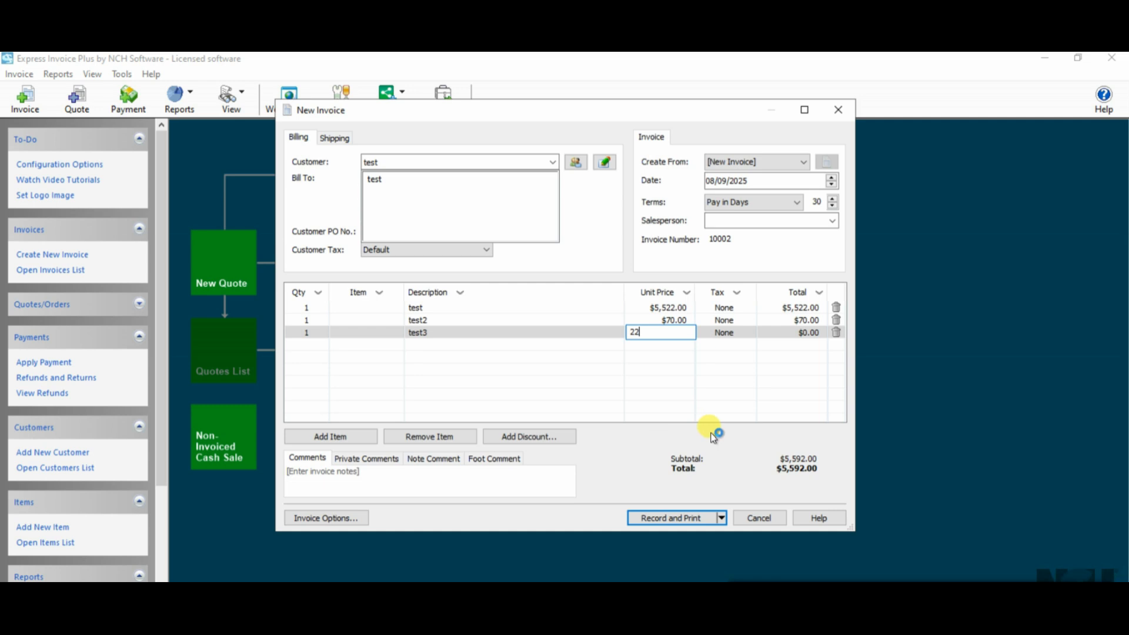
left_click(710, 338)
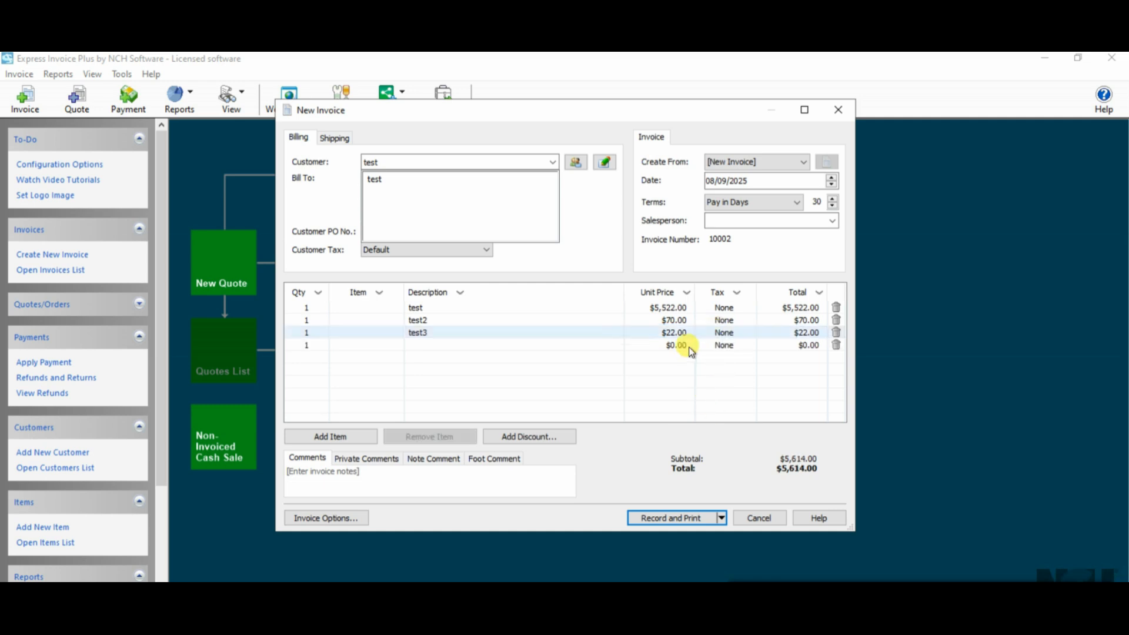
left_click(836, 346)
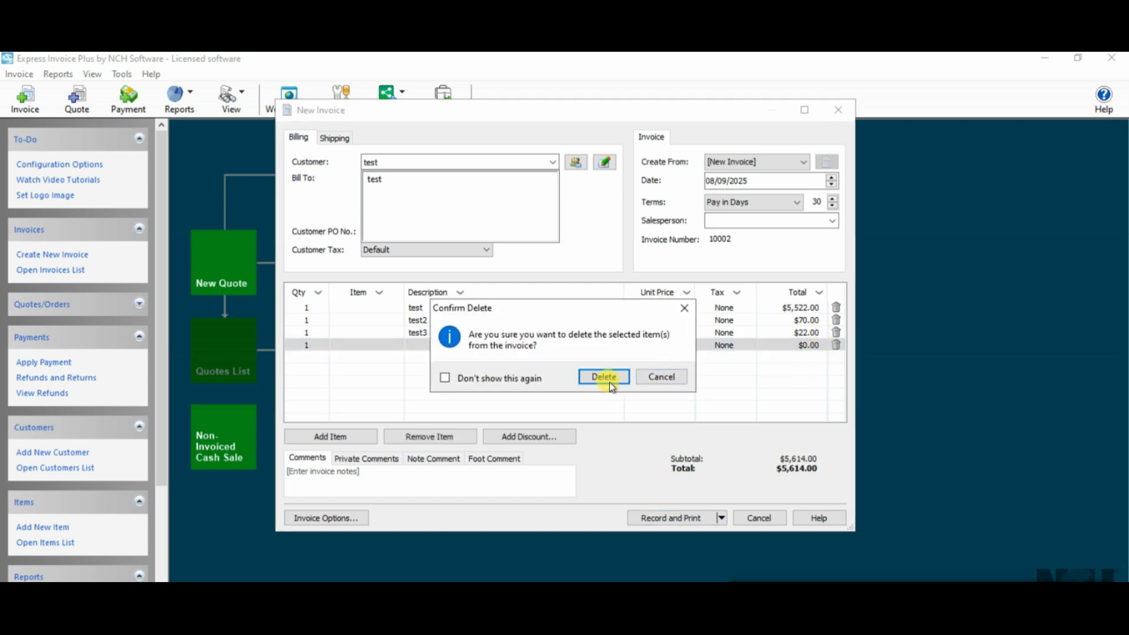
left_click(605, 377)
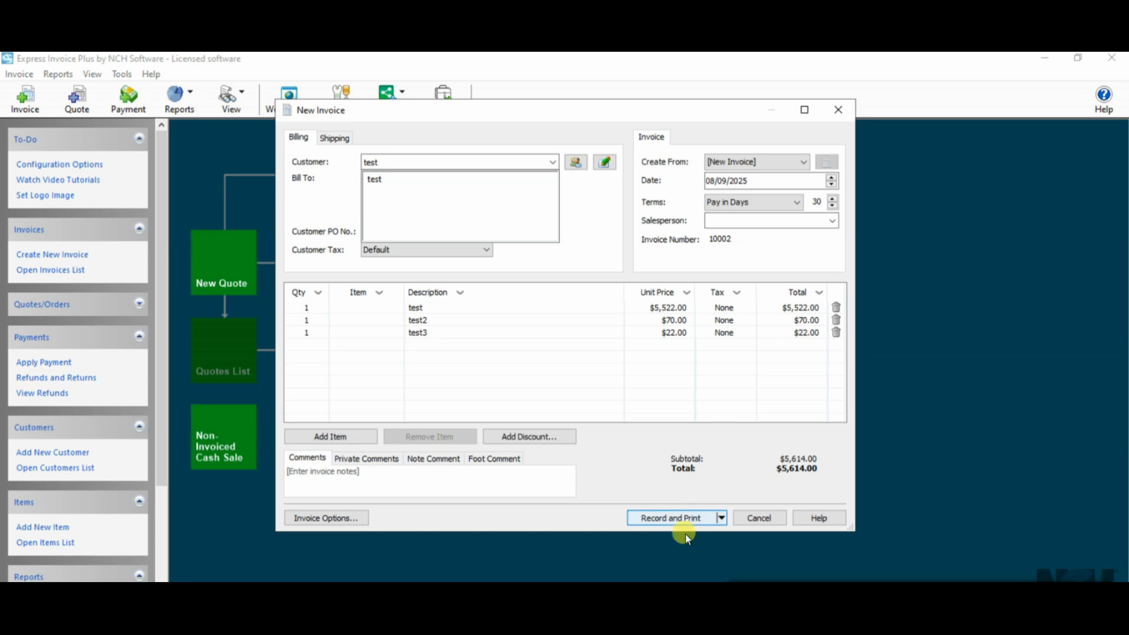
Record invoice 10002 for printing and select RHosting Printer among the redirected printers
left_click(674, 521)
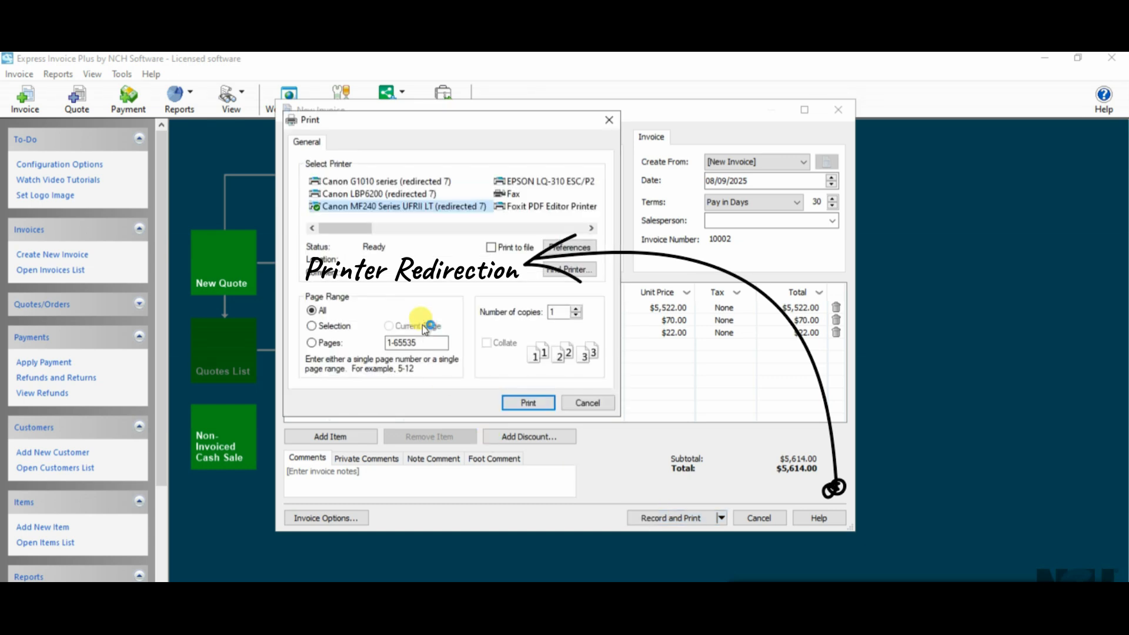
mouse_move(431, 209)
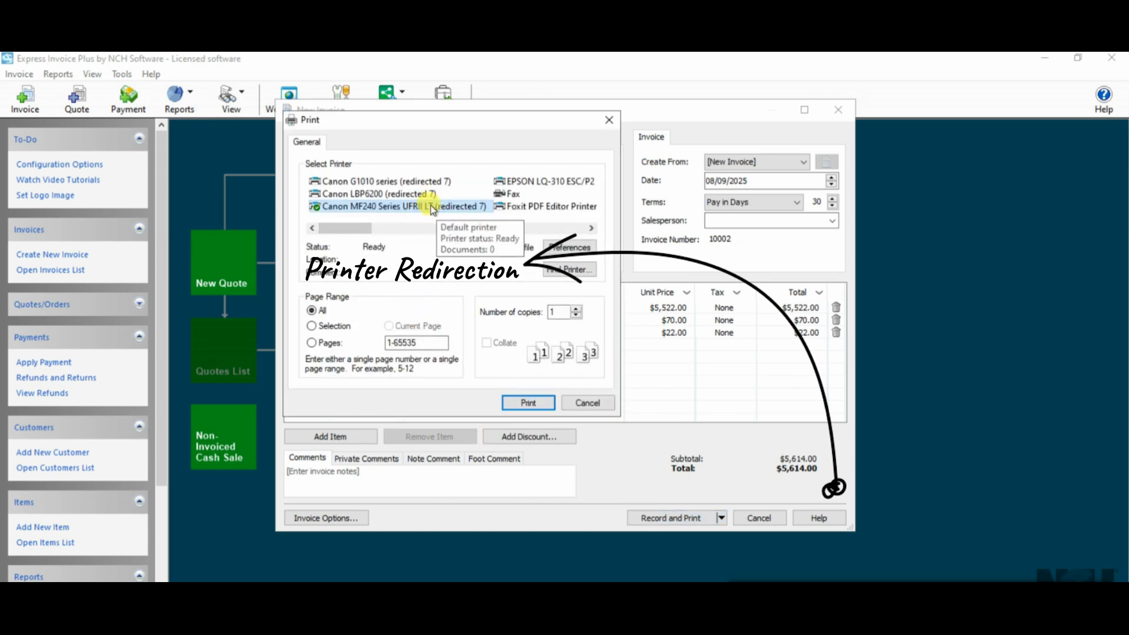
mouse_move(389, 205)
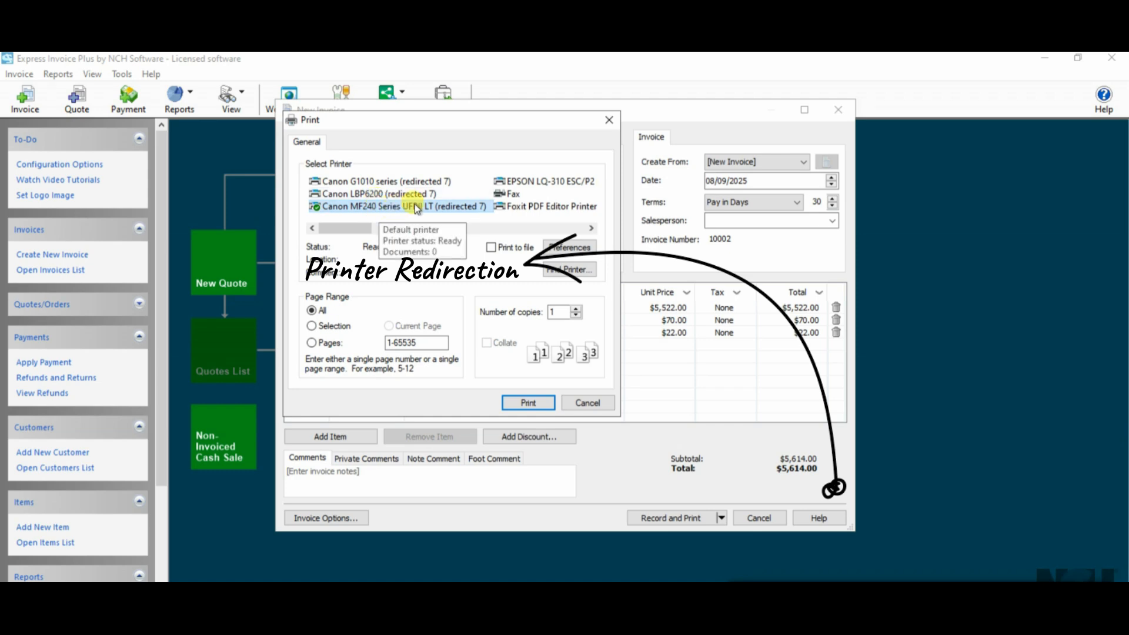
scroll(535, 207, "right", 2)
scroll(536, 209, "right", 2)
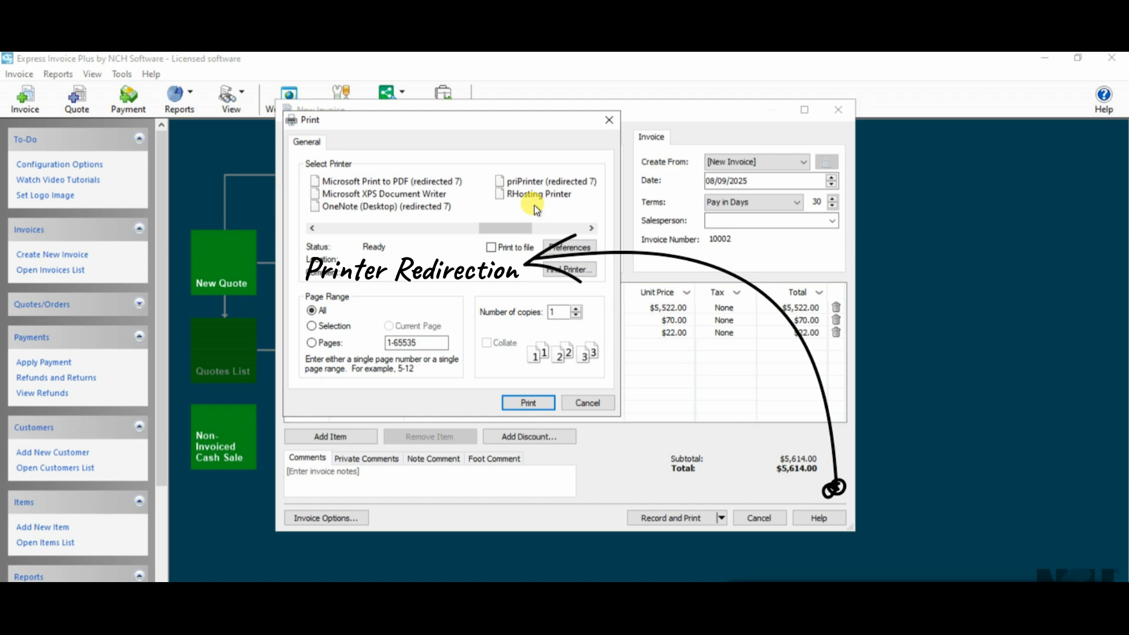
scroll(533, 207, "right", 2)
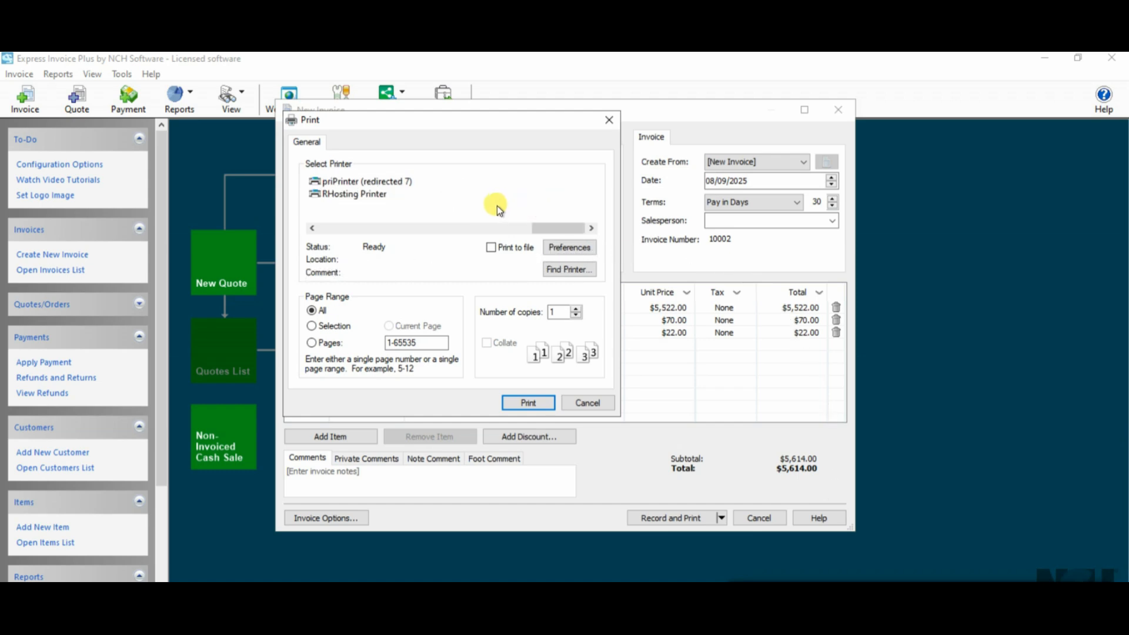
scroll(498, 209, "left", 2)
scroll(498, 207, "right", 3)
scroll(500, 212, "left", 6)
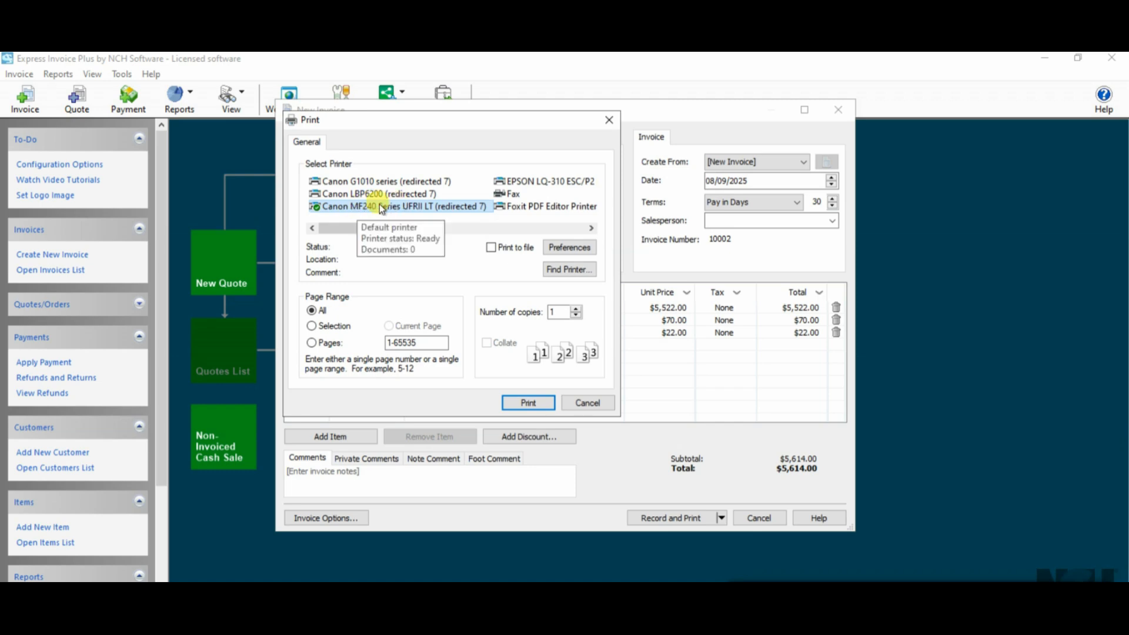
scroll(500, 206, "right", 4)
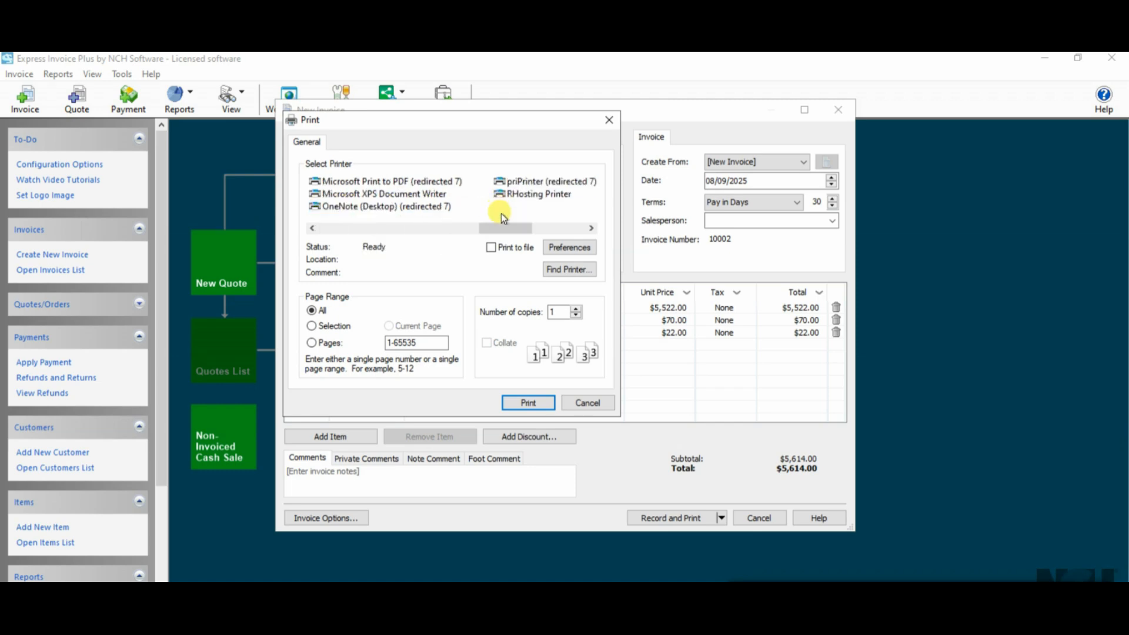
left_click(343, 196)
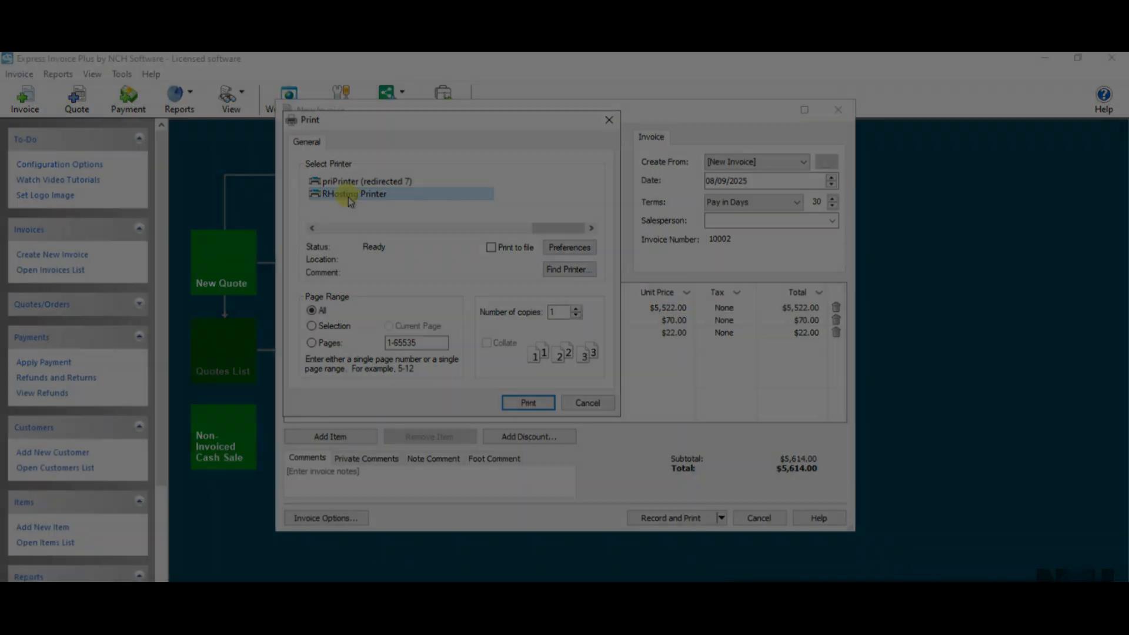